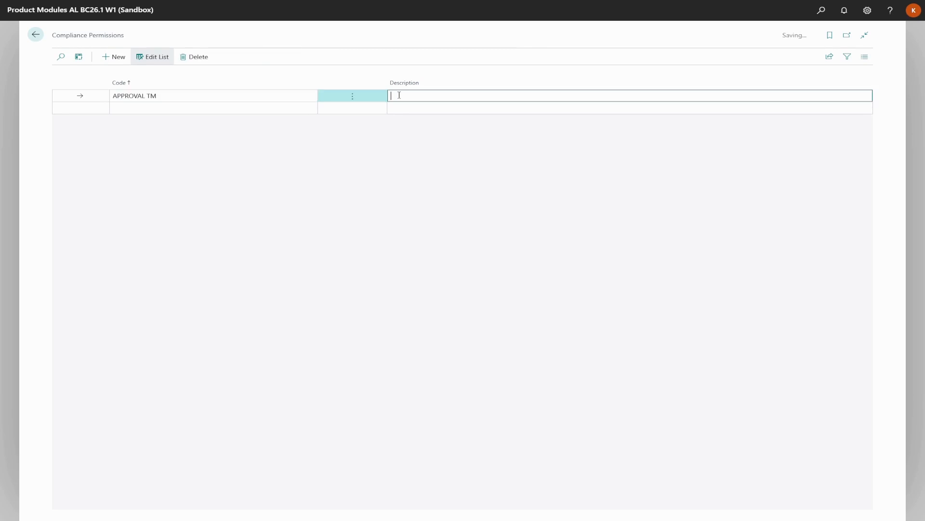
Describe APPROVAL TM as 'Approval for Team Member' and add APPROVAL TL with its description
{"action": "type", "text": "Approval for Team Member"}
{"action": "left_click", "coordinate": [249, 109]}
{"action": "type", "text": "APPRO"}
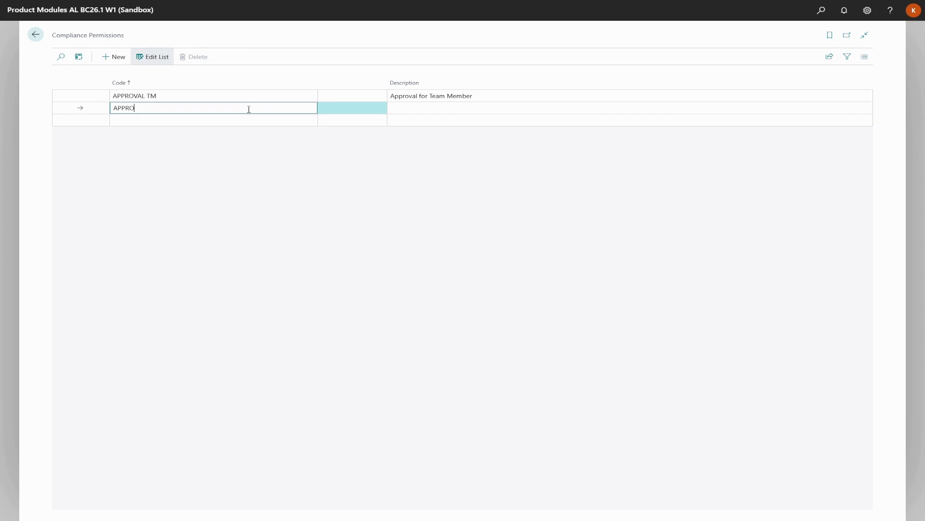
{"action": "type", "text": "VAL TL"}
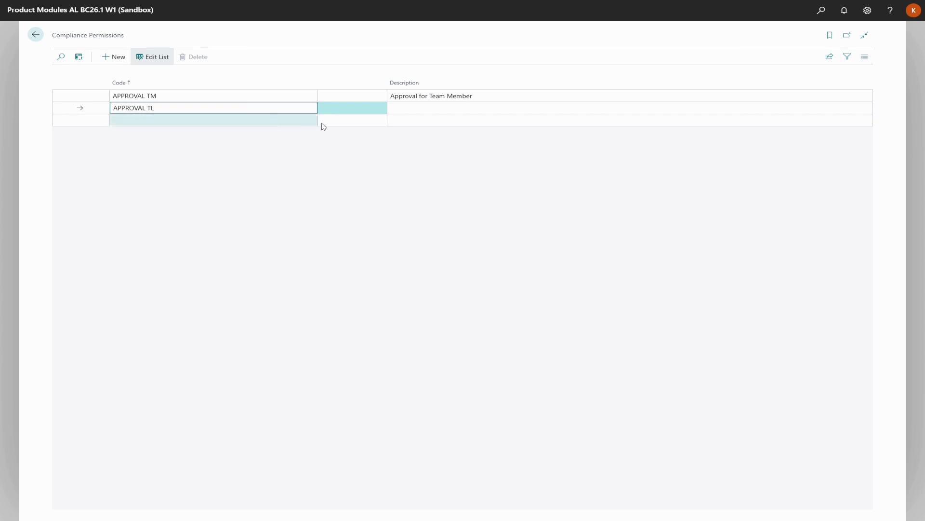
{"action": "left_click", "coordinate": [394, 107]}
{"action": "type", "text": "Approval for Team Lead"}
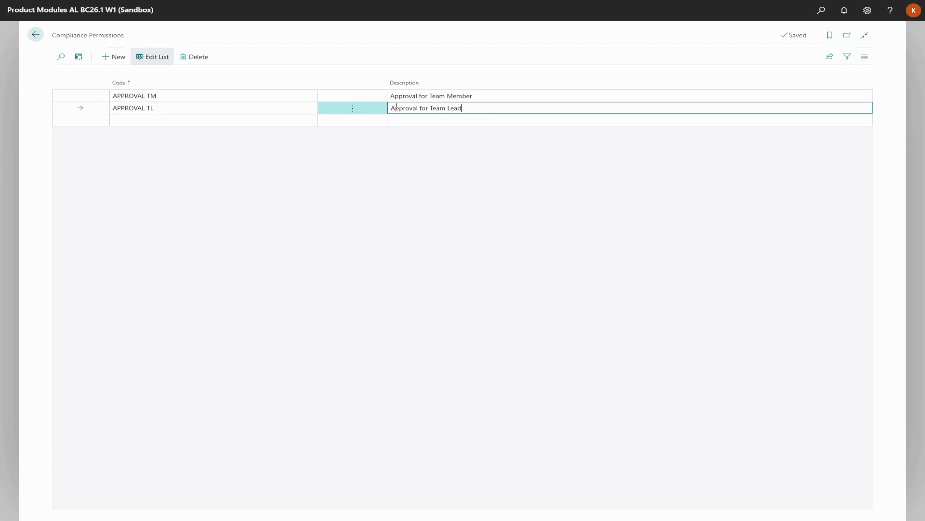
Add the REJECTION and CHANGE permissions with descriptions, then go back to the home page
{"action": "left_click", "coordinate": [275, 120]}
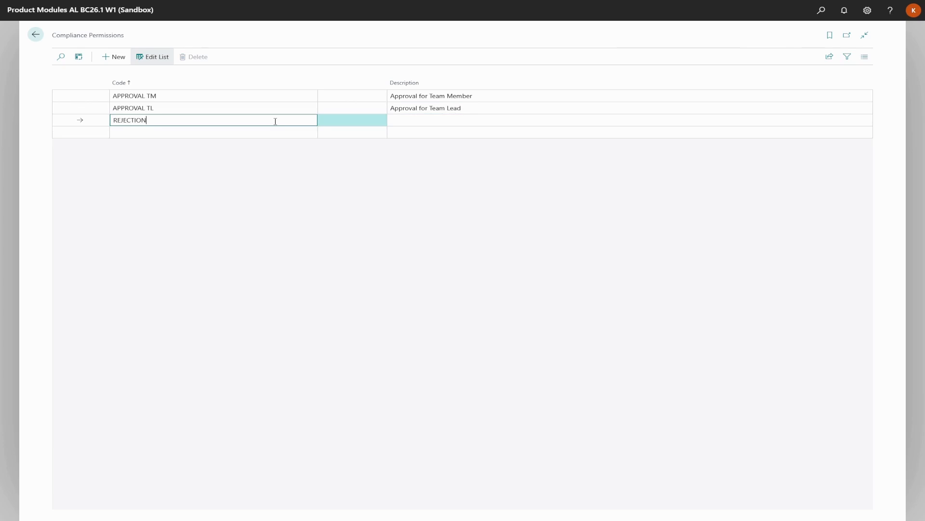
{"action": "left_click", "coordinate": [400, 119]}
{"action": "type", "text": "Reje"}
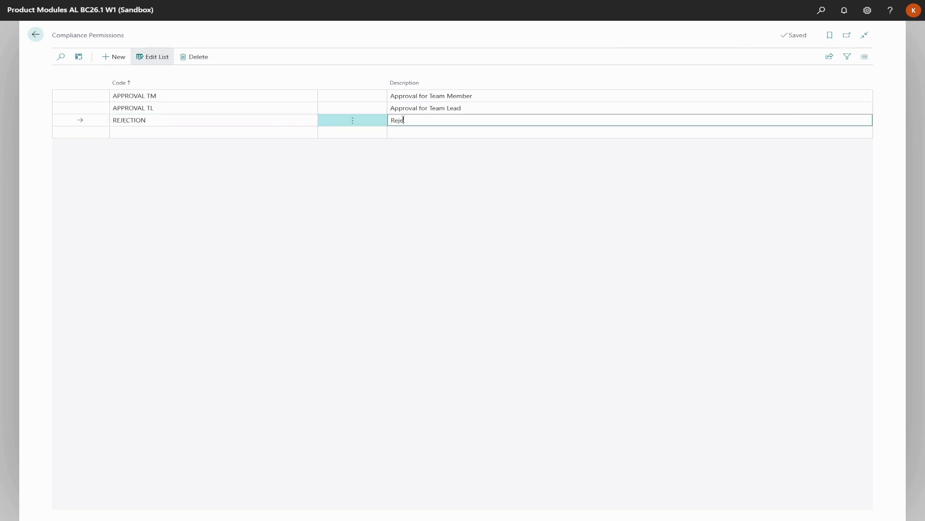
{"action": "type", "text": "ction"}
{"action": "left_click", "coordinate": [291, 131]}
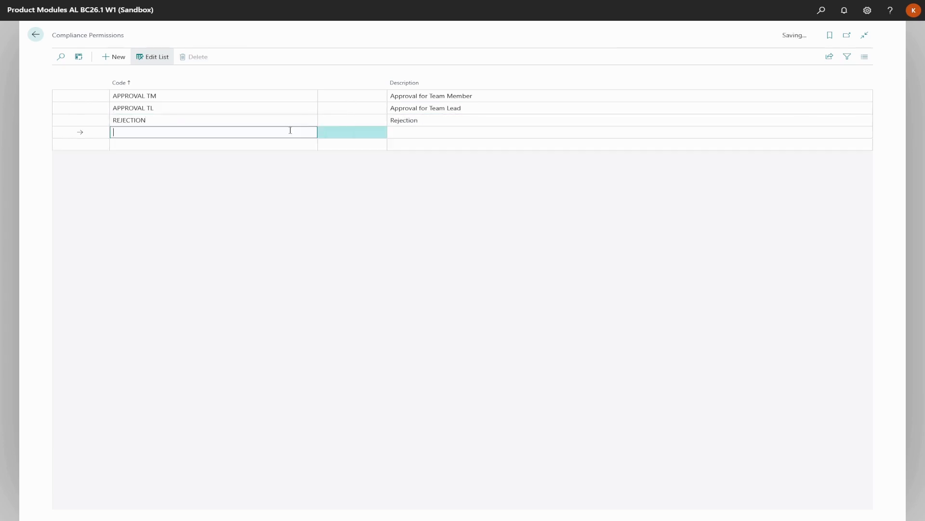
{"action": "type", "text": "CHANGE"}
{"action": "left_click", "coordinate": [428, 132]}
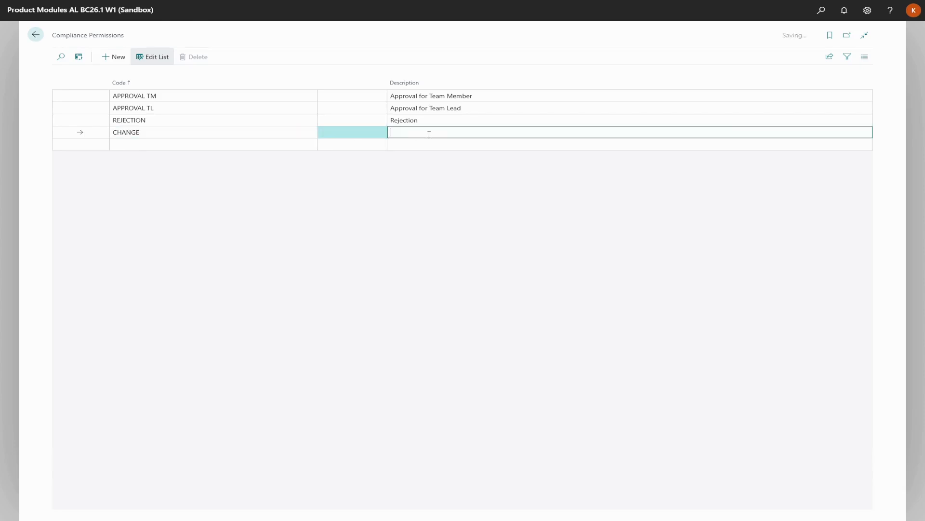
{"action": "type", "text": "Change"}
{"action": "left_click", "coordinate": [300, 193]}
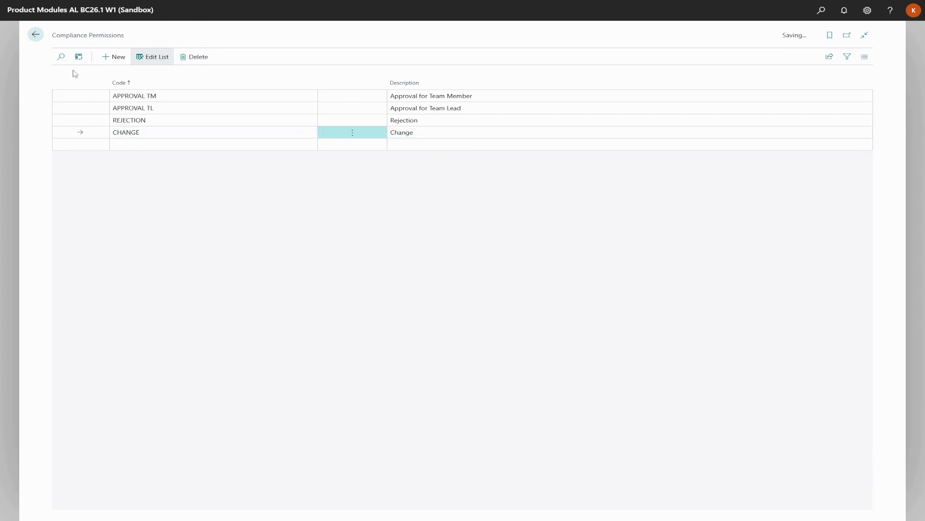
{"action": "left_click", "coordinate": [40, 36]}
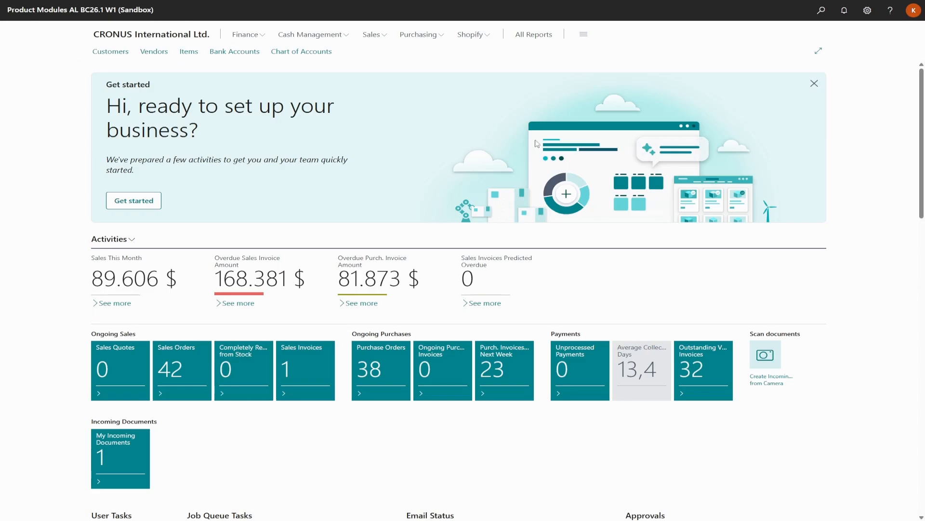
Search 'Compl per g' and open the Compliance Permission Groups page
{"action": "left_click", "coordinate": [821, 10]}
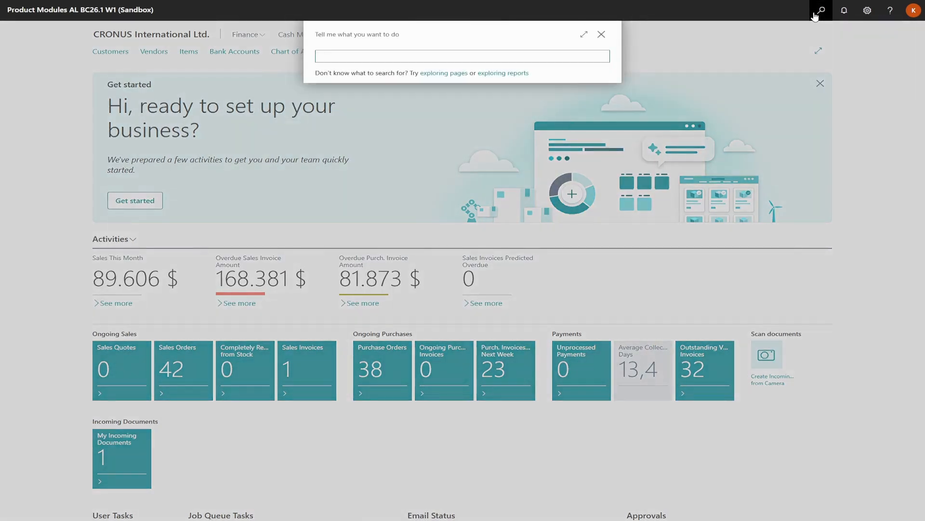
{"action": "type", "text": "Comp"}
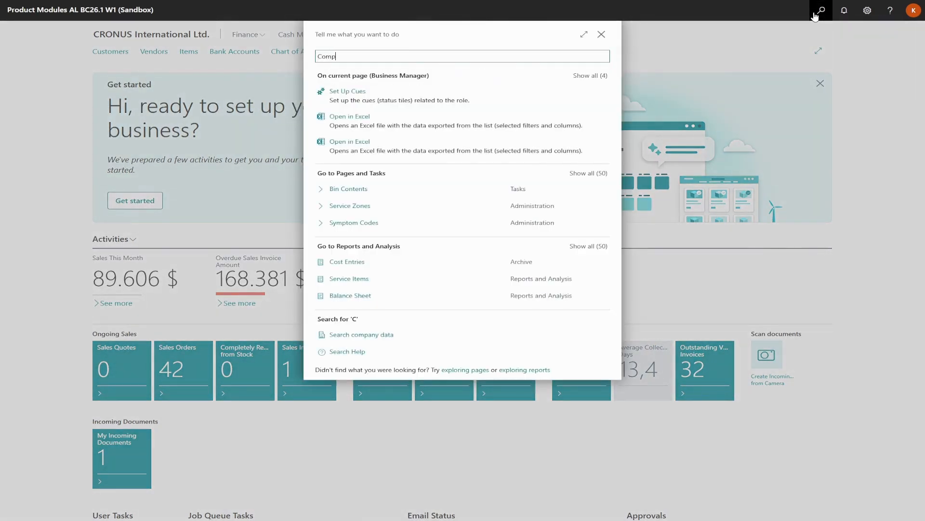
{"action": "type", "text": "l per g"}
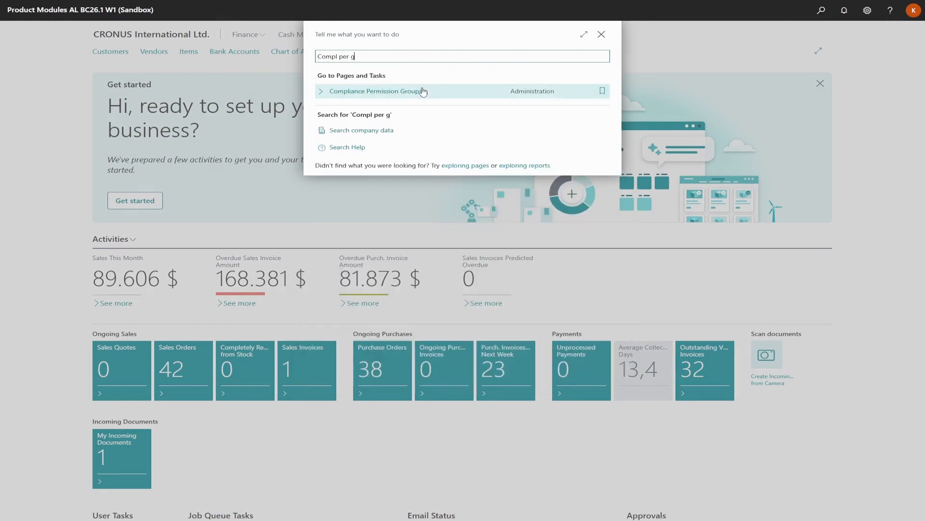
{"action": "left_click", "coordinate": [422, 92]}
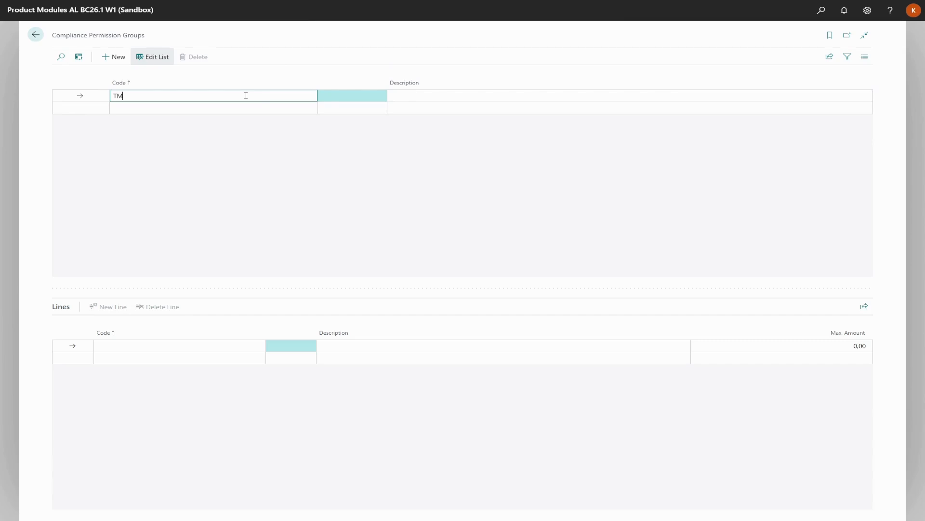
Create group TM 'Team Member' and group TL 'Team Lead'
{"action": "left_click", "coordinate": [400, 96]}
{"action": "type", "text": "Team"}
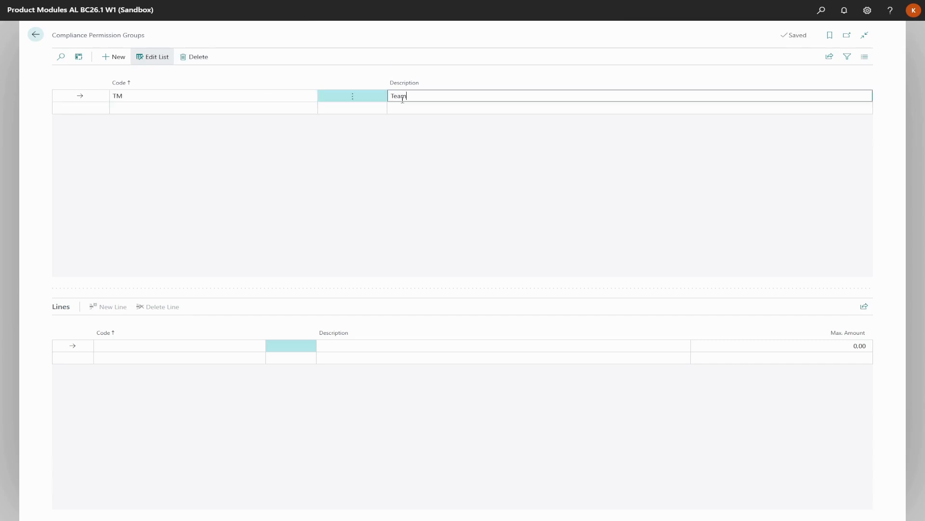
{"action": "type", "text": " Member"}
{"action": "key", "text": "Return"}
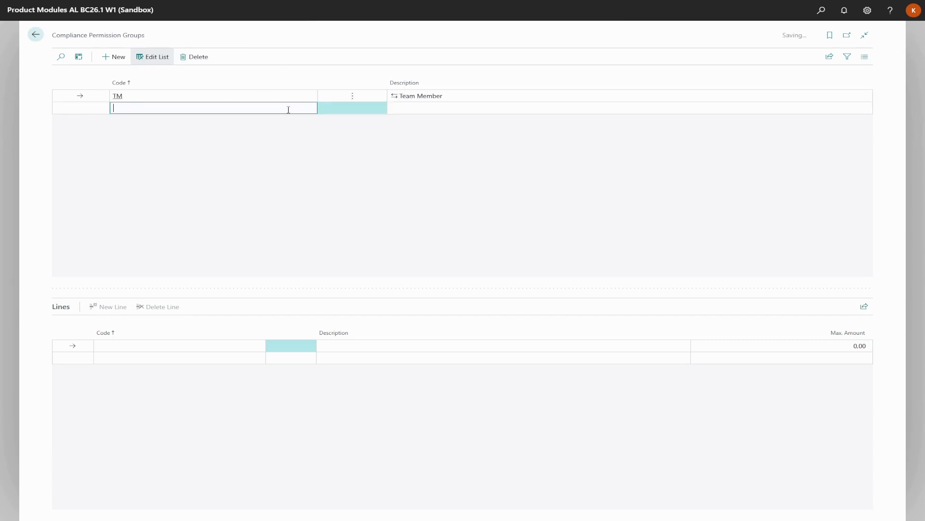
{"action": "type", "text": "TL"}
{"action": "left_click", "coordinate": [399, 108]}
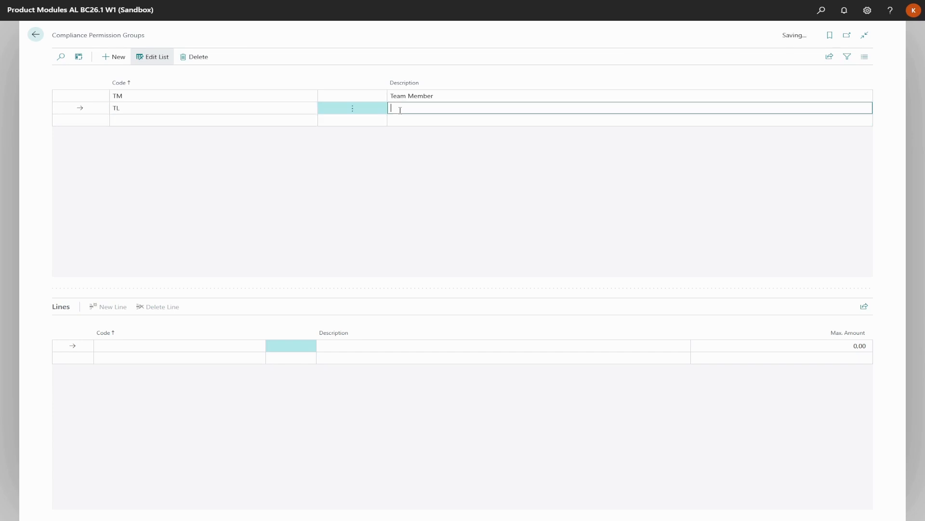
{"action": "type", "text": "Team Lead"}
{"action": "left_click", "coordinate": [237, 96]}
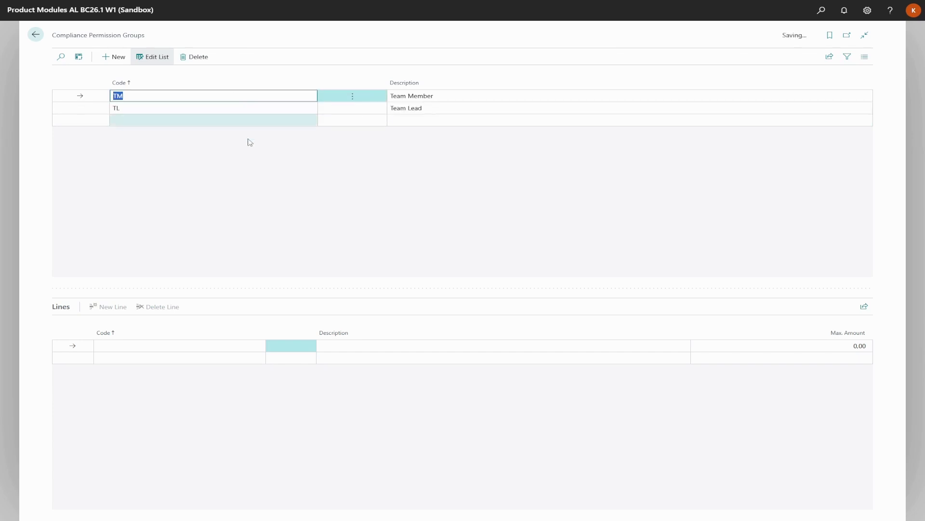
Give group TM the permission lines APPROVAL TM, CHANGE and REJECTION
{"action": "left_click", "coordinate": [210, 345]}
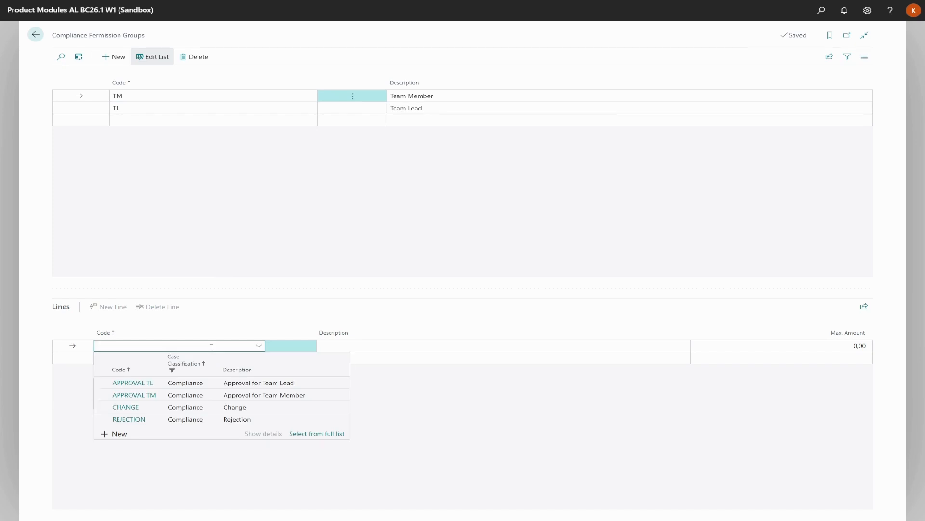
{"action": "left_click", "coordinate": [167, 395]}
{"action": "left_click", "coordinate": [185, 359]}
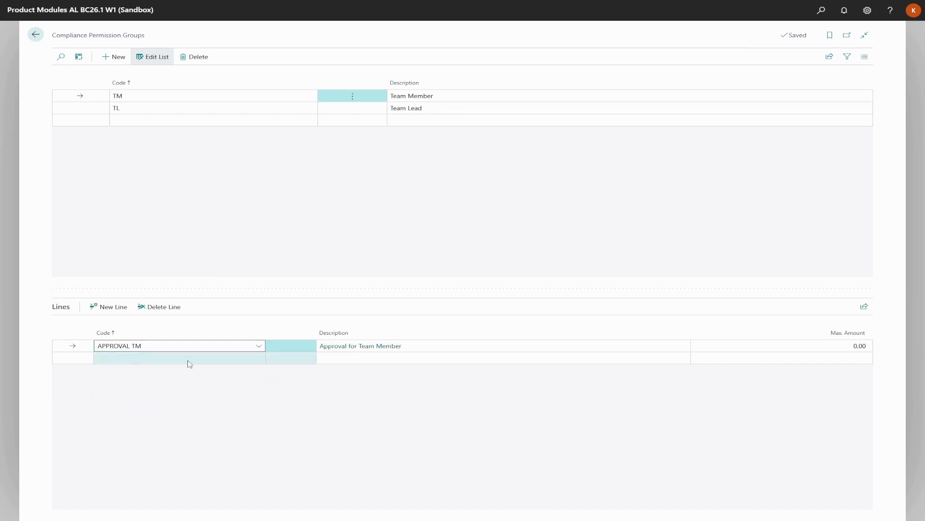
{"action": "left_click", "coordinate": [139, 419]}
{"action": "left_click", "coordinate": [129, 372]}
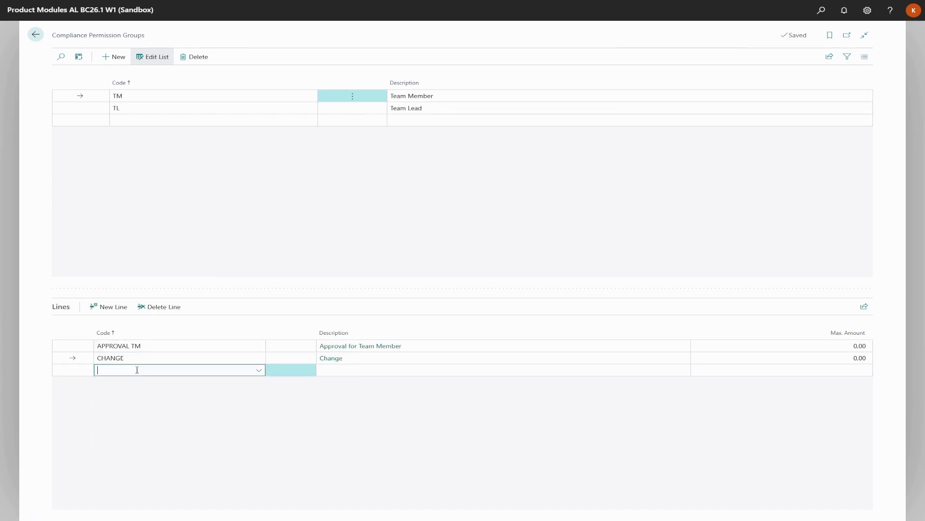
{"action": "left_click", "coordinate": [120, 443]}
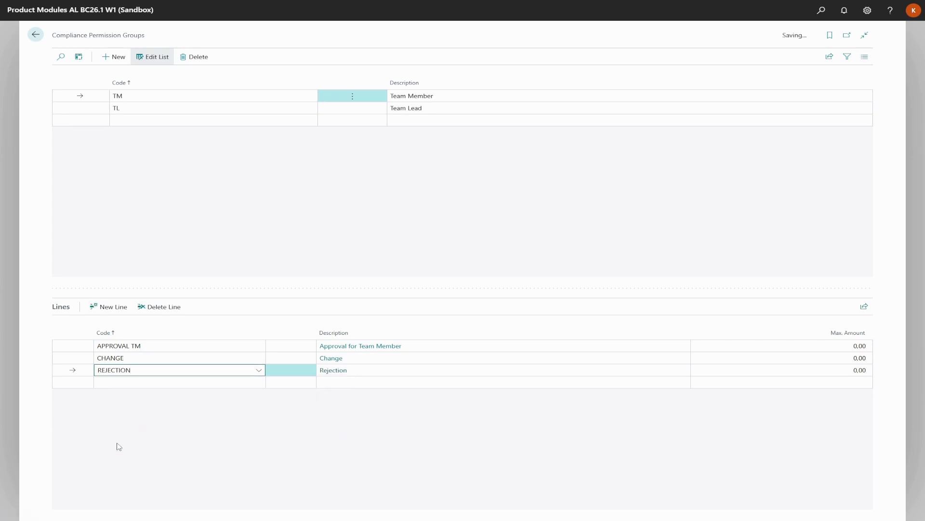
Give group TL the permission lines APPROVAL TL and REJECTION
{"action": "left_click", "coordinate": [171, 112]}
{"action": "left_click", "coordinate": [186, 346]}
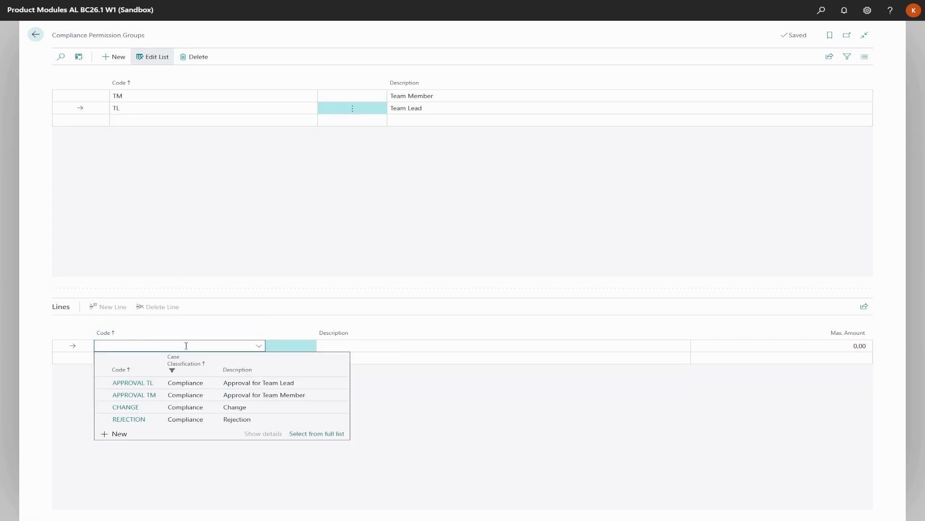
{"action": "left_click", "coordinate": [159, 383]}
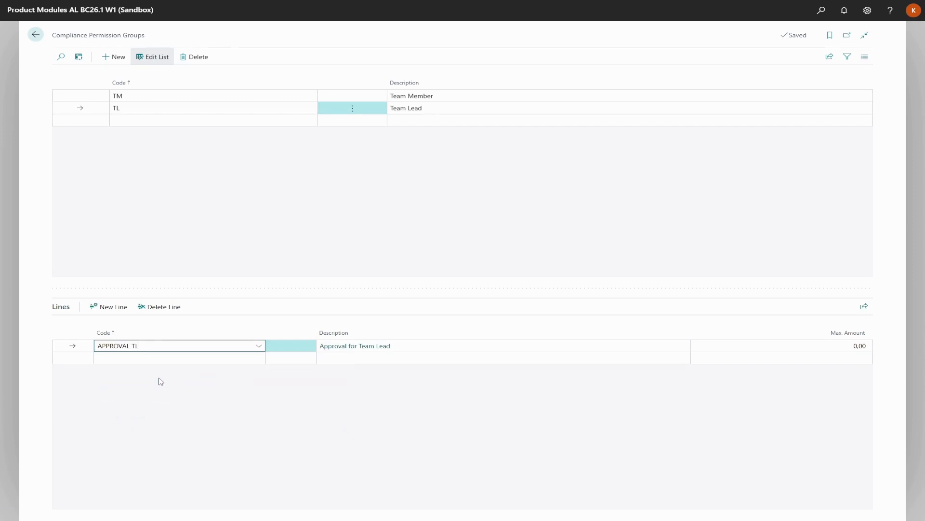
{"action": "left_click", "coordinate": [152, 357]}
{"action": "left_click", "coordinate": [132, 431]}
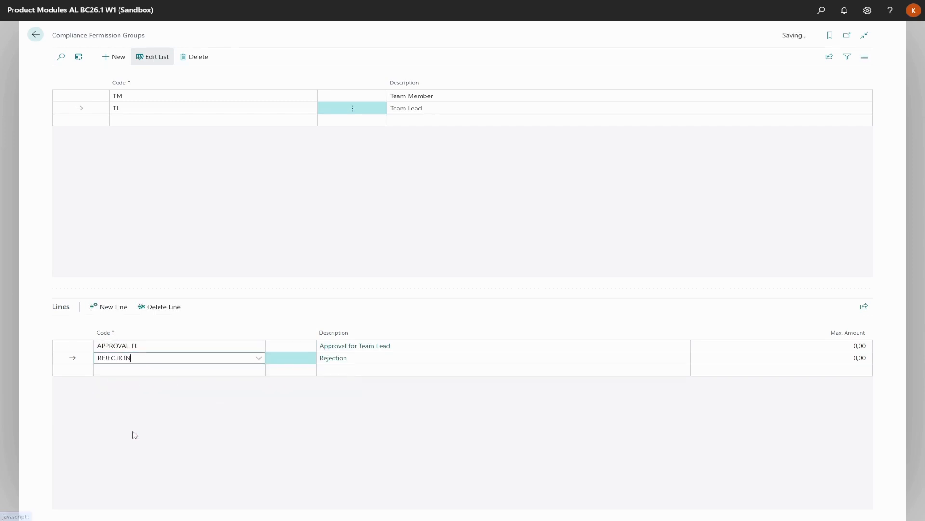
Go home, search 'User Setup' and open the Compliance User Setup page
{"action": "left_click", "coordinate": [35, 35]}
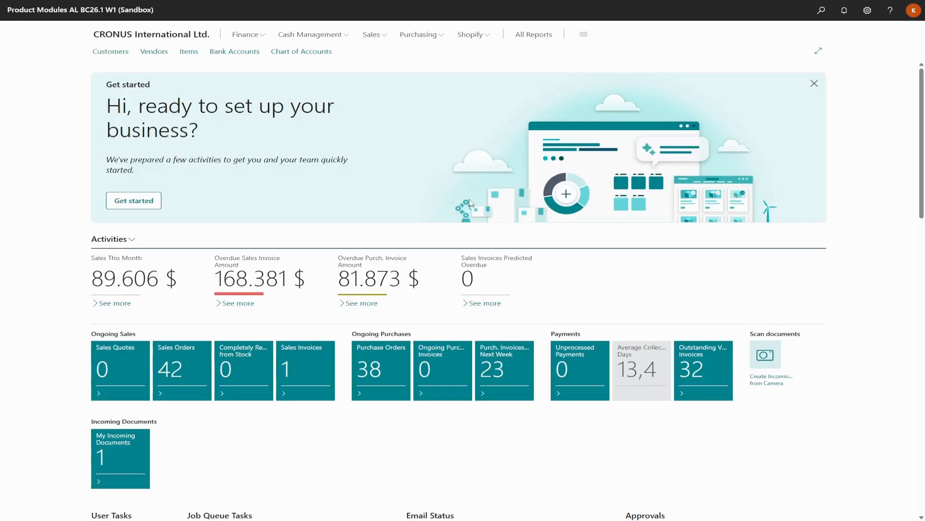
{"action": "left_click", "coordinate": [816, 14]}
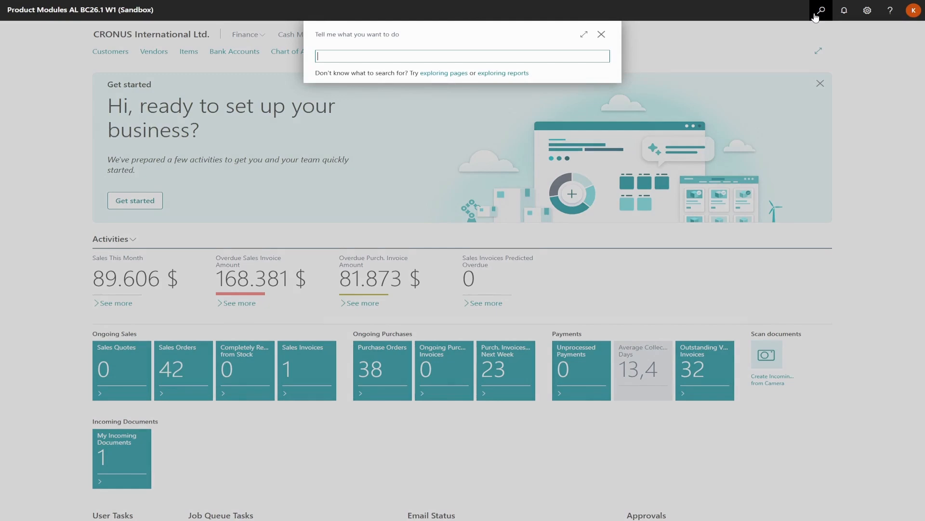
{"action": "type", "text": "User"}
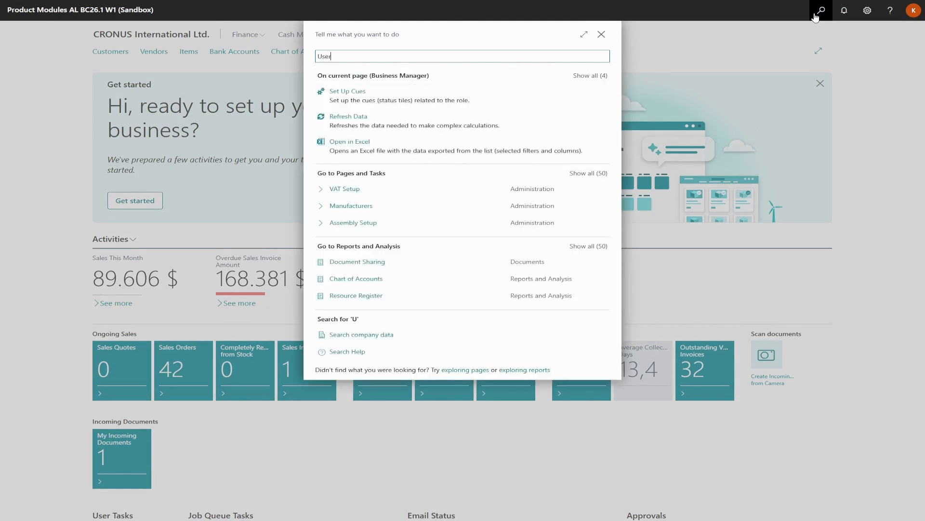
{"action": "type", "text": " Se"}
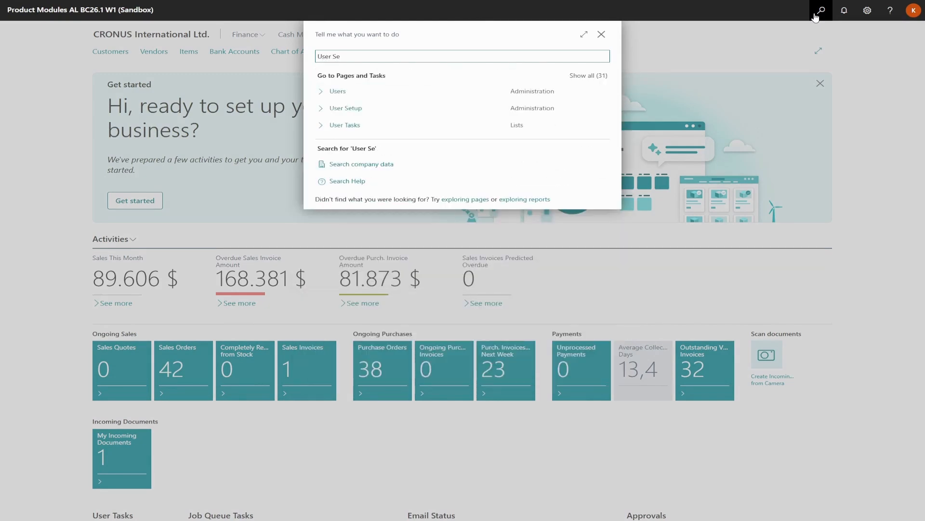
{"action": "type", "text": "tup"}
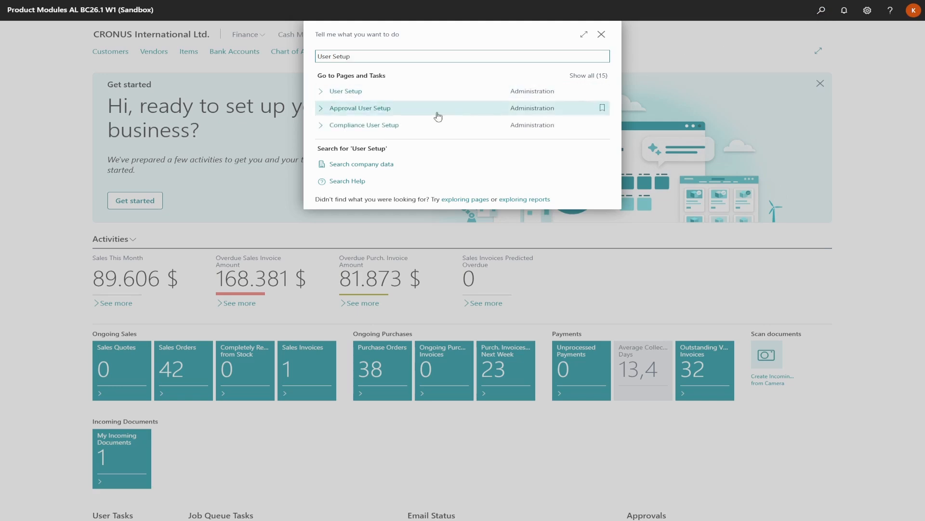
{"action": "left_click", "coordinate": [390, 126]}
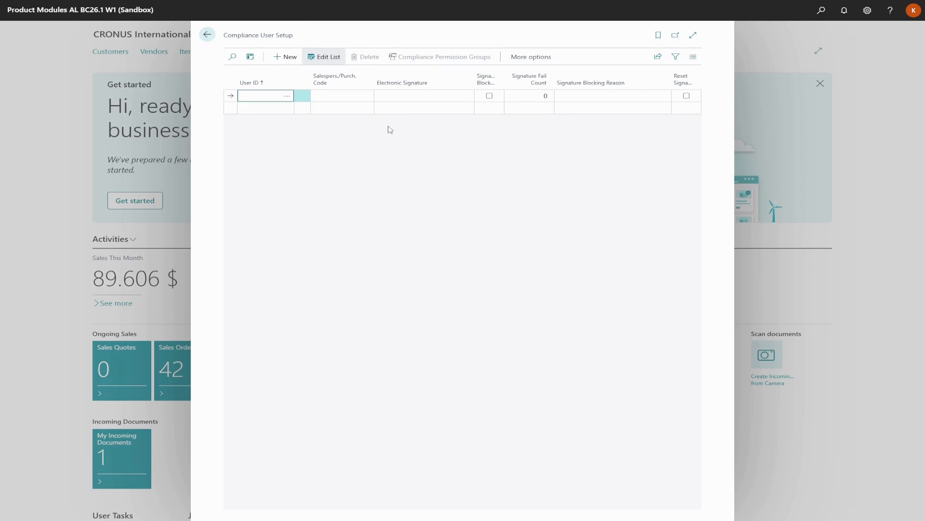
Add the first two compliance users, each assigned the TM (Team Member) group
{"action": "left_click", "coordinate": [286, 95]}
{"action": "left_click", "coordinate": [71, 122]}
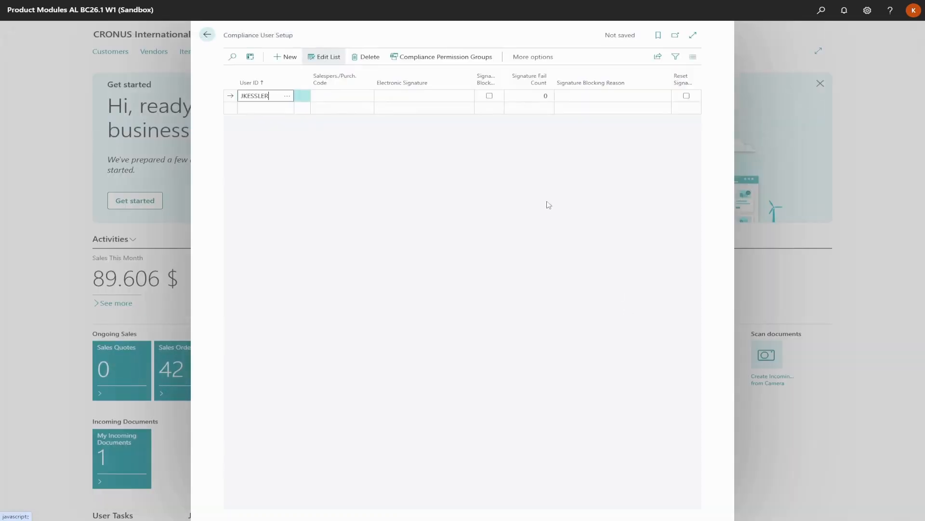
{"action": "left_click", "coordinate": [426, 57]}
{"action": "left_click", "coordinate": [426, 95]}
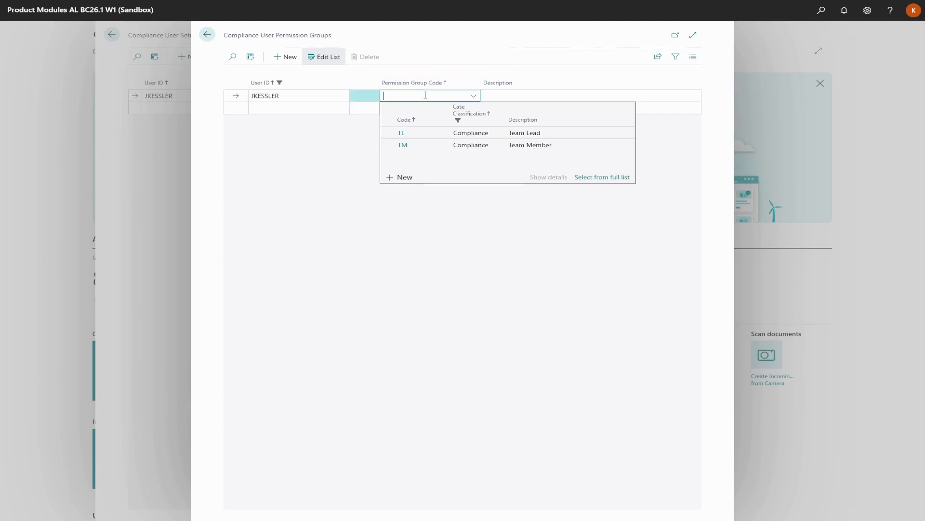
{"action": "left_click", "coordinate": [433, 145]}
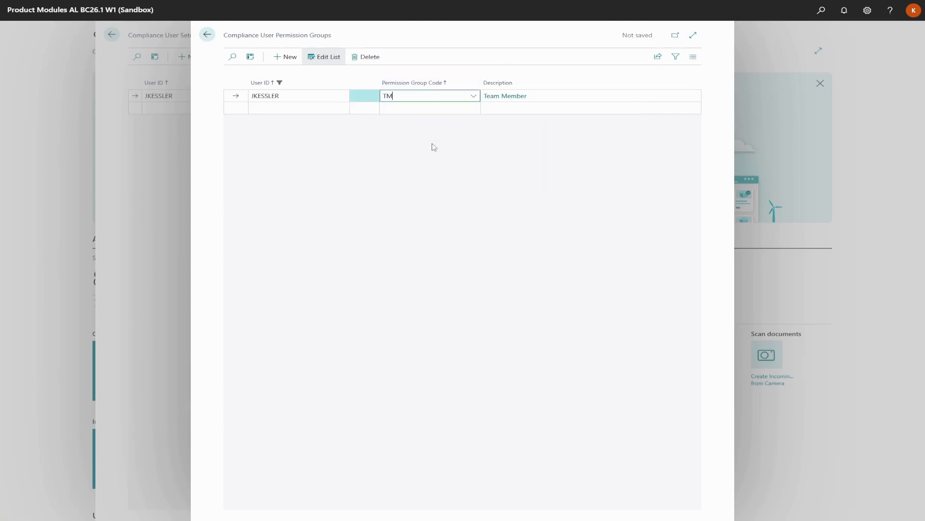
{"action": "left_click", "coordinate": [208, 35]}
{"action": "left_click", "coordinate": [268, 108]}
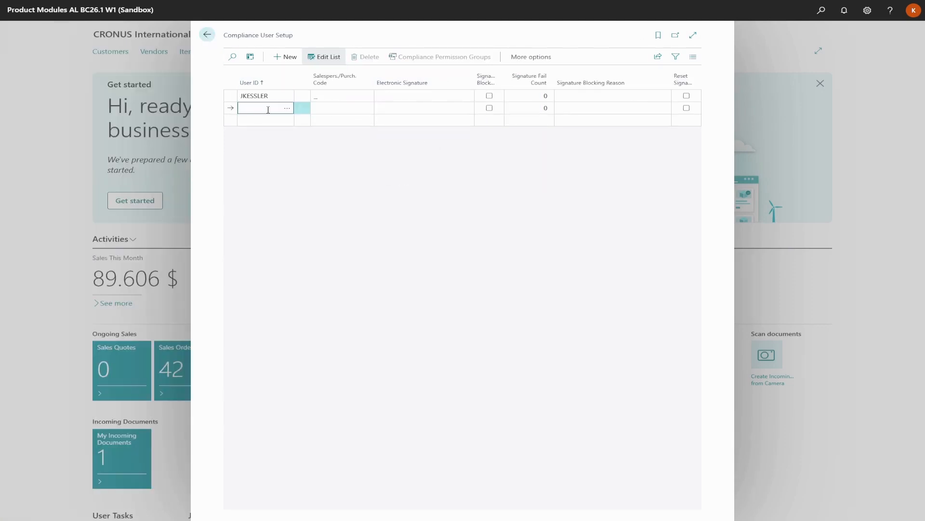
{"action": "left_click", "coordinate": [288, 108]}
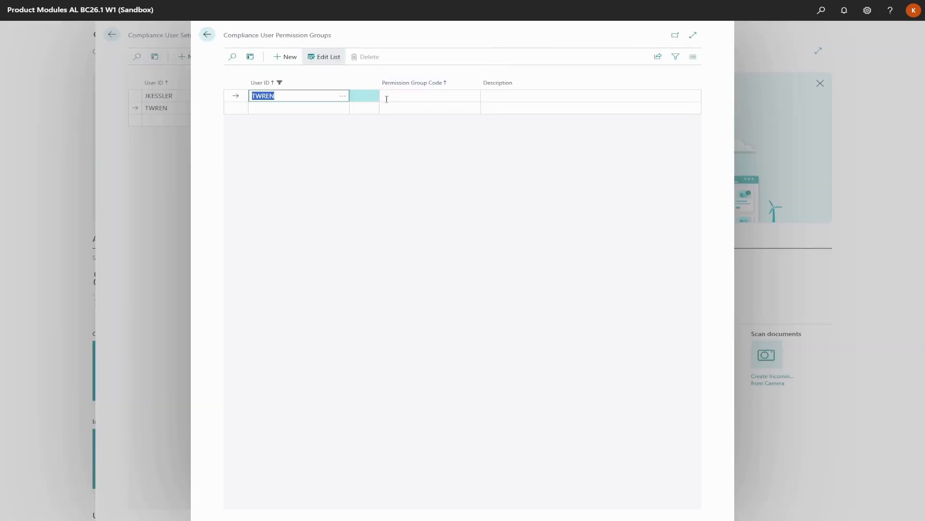
{"action": "type", "text": "TWREN"}
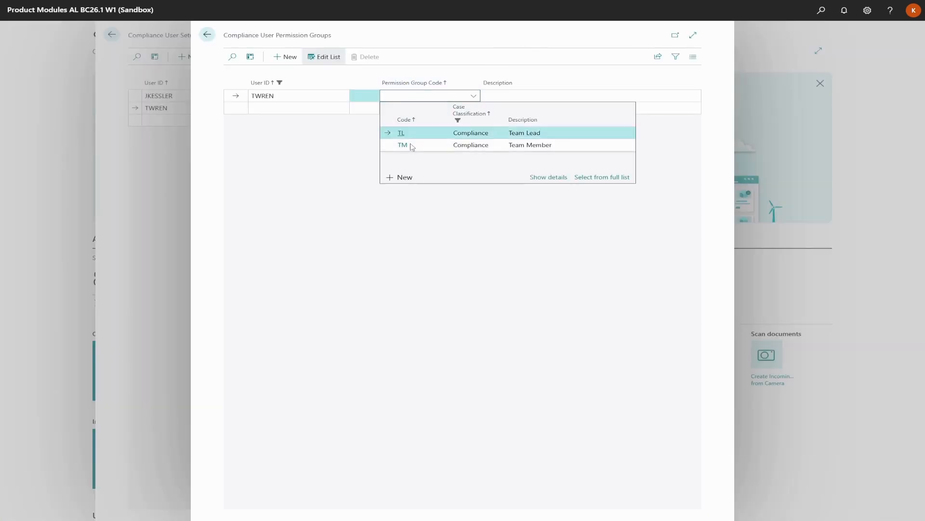
{"action": "left_click", "coordinate": [405, 144]}
{"action": "left_click", "coordinate": [207, 34]}
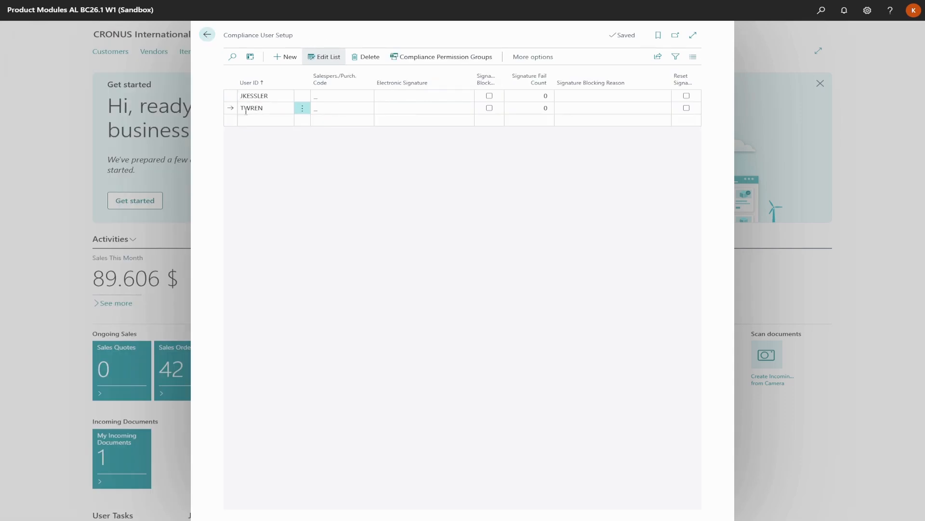
Add a third compliance user in the TL (Team Lead) group, then return to the Role Center
{"action": "left_click", "coordinate": [255, 120]}
{"action": "left_click", "coordinate": [287, 120]}
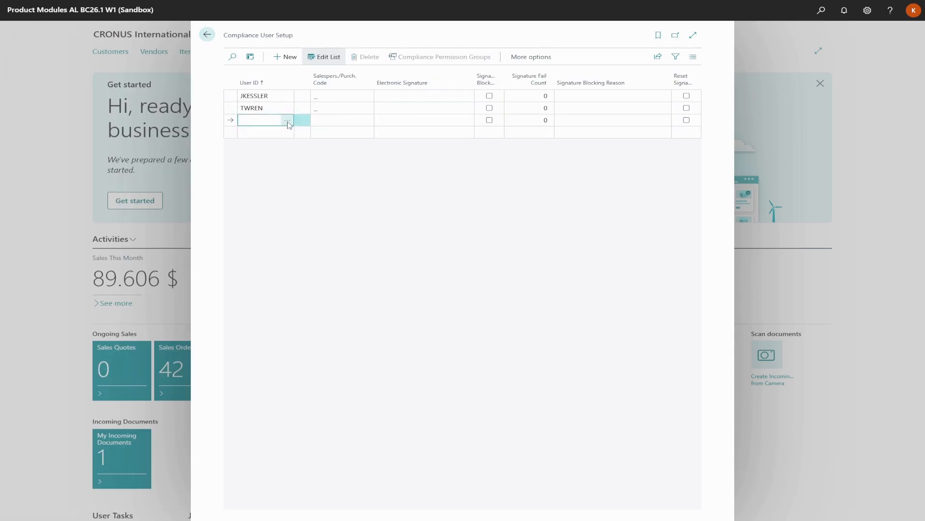
{"action": "left_click", "coordinate": [70, 135]}
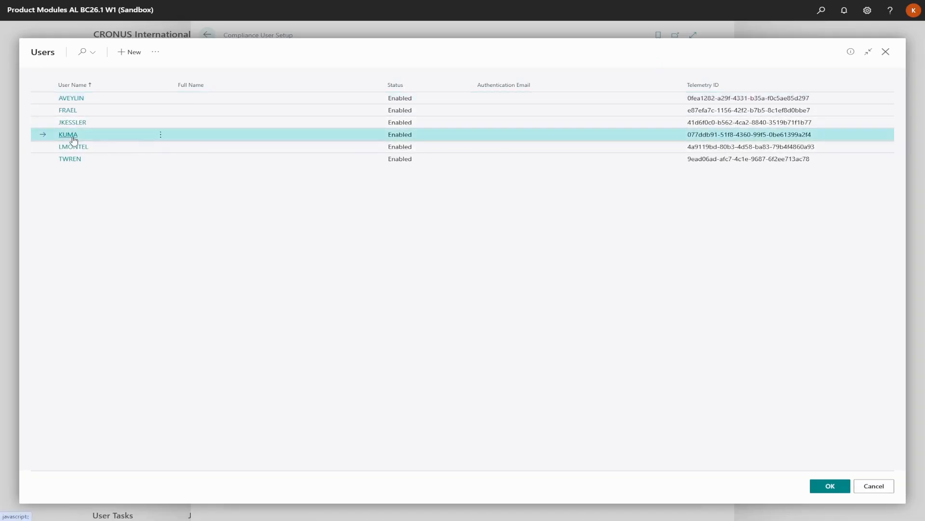
{"action": "left_click", "coordinate": [420, 56]}
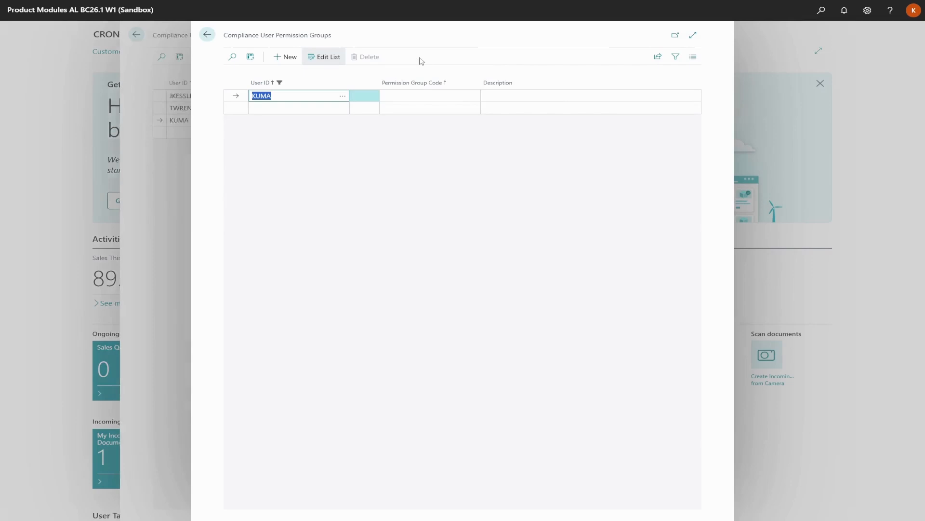
{"action": "left_click", "coordinate": [410, 96]}
{"action": "left_click", "coordinate": [415, 135]}
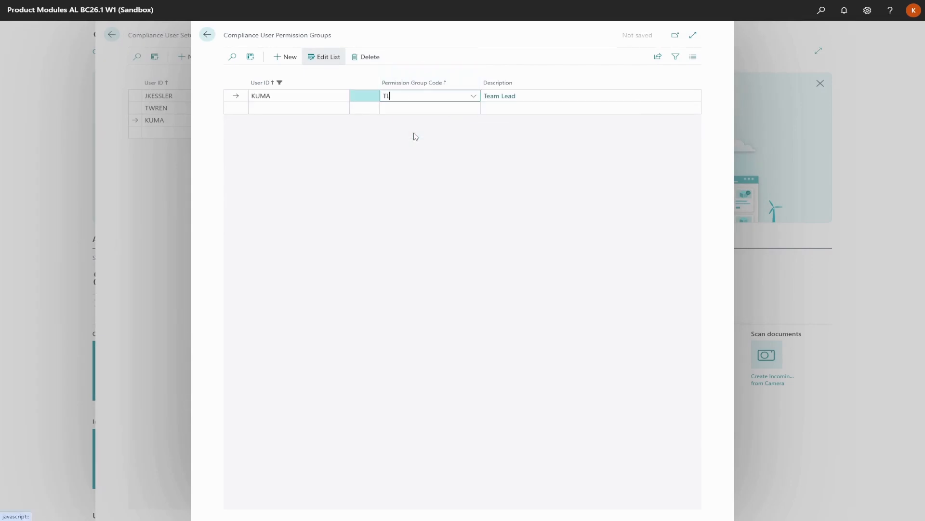
{"action": "left_click", "coordinate": [207, 35]}
{"action": "left_click", "coordinate": [207, 36]}
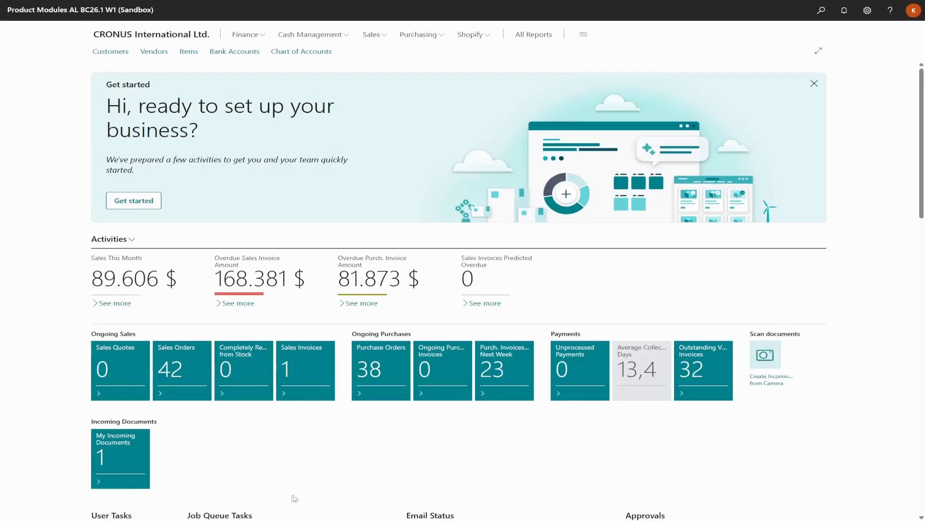
Search 'Comp l' and open the Compliance Tables page
{"action": "left_click", "coordinate": [820, 13]}
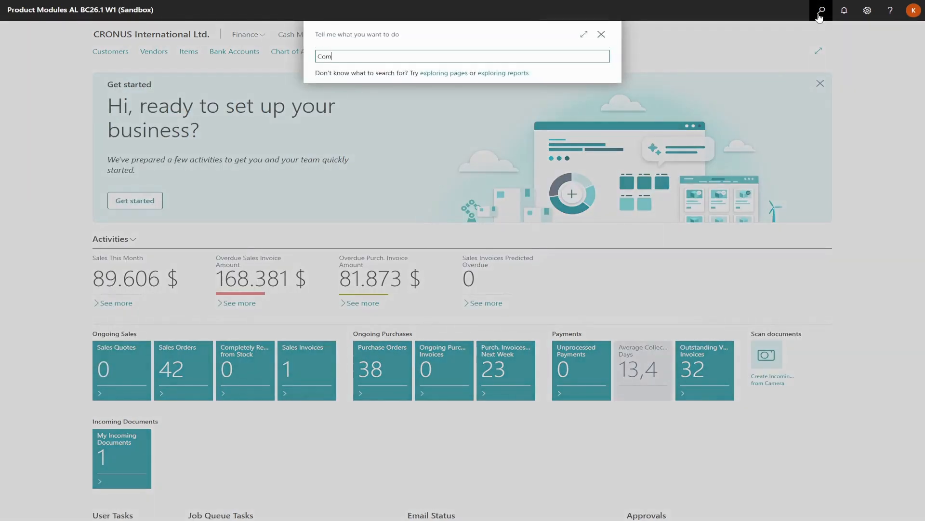
{"action": "type", "text": "Comp "}
{"action": "type", "text": "I"}
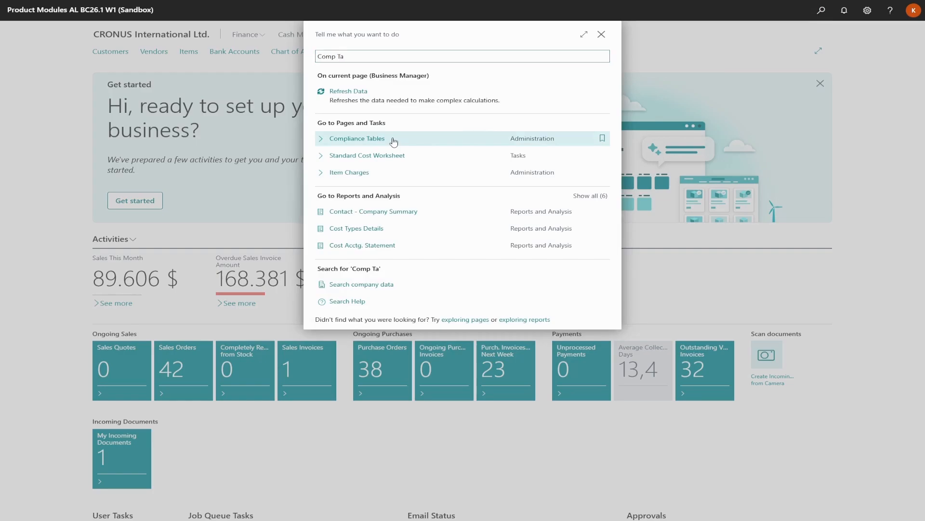
{"action": "left_click", "coordinate": [394, 141]}
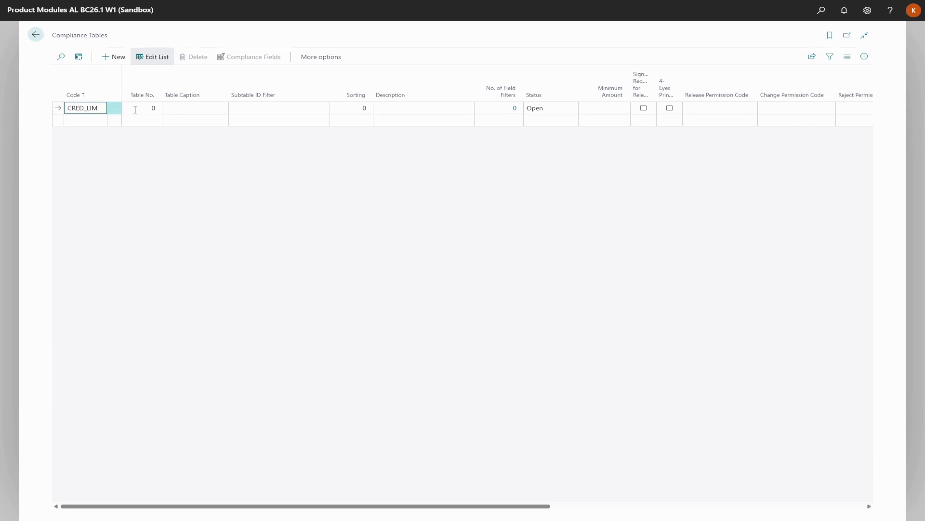
Create CRED_LIM for table 18 Customer, described 'Check Credit Limit'
{"action": "left_click", "coordinate": [153, 108]}
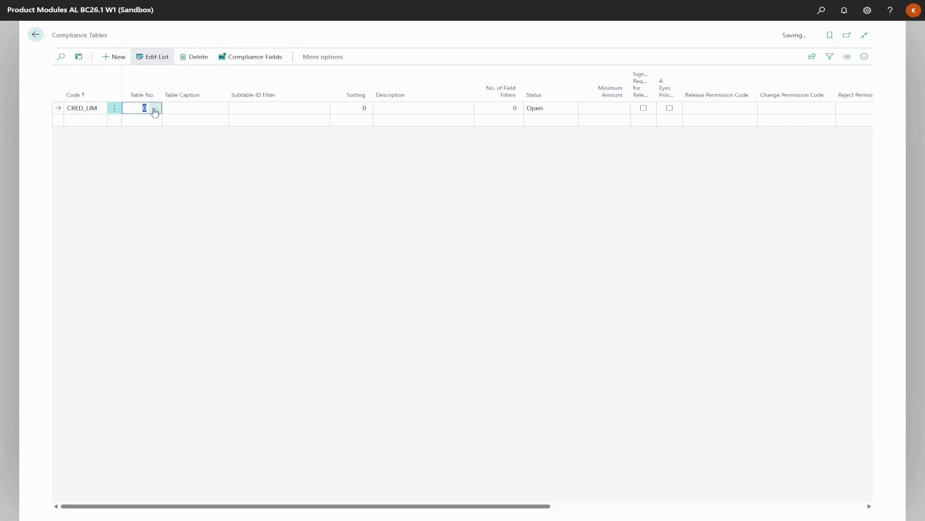
{"action": "left_click", "coordinate": [155, 110]}
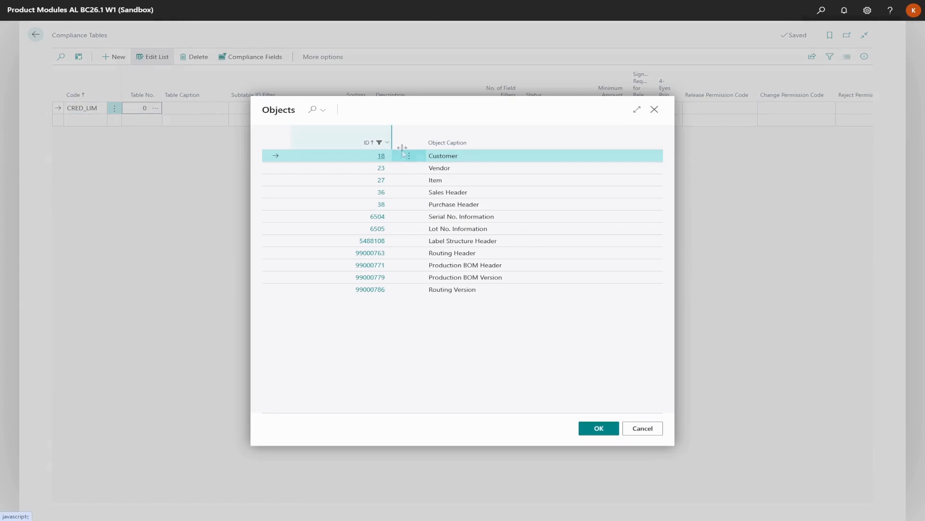
{"action": "left_click", "coordinate": [599, 428]}
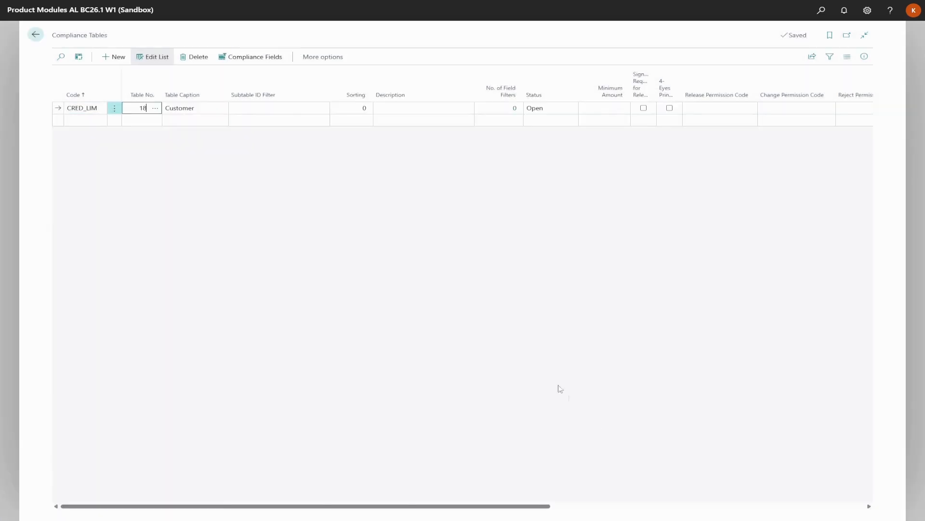
{"action": "left_click", "coordinate": [389, 108]}
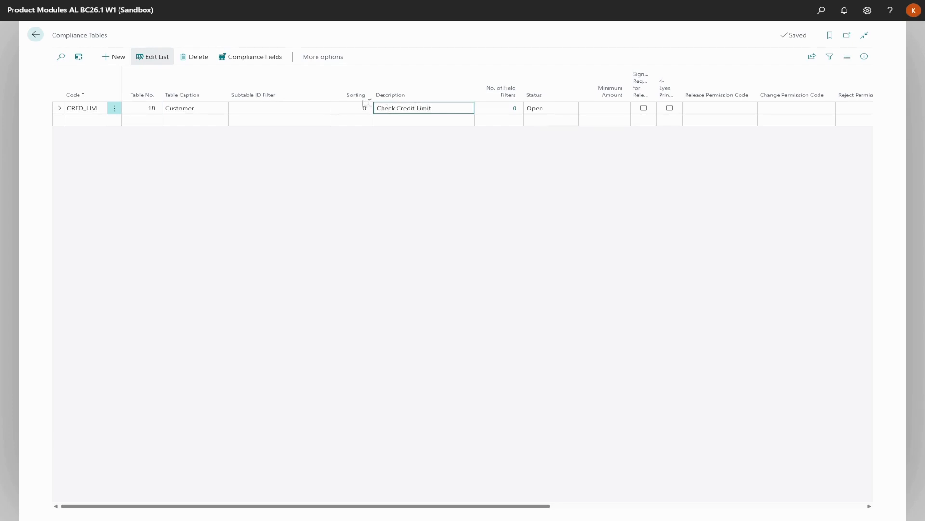
{"action": "left_click", "coordinate": [268, 61]}
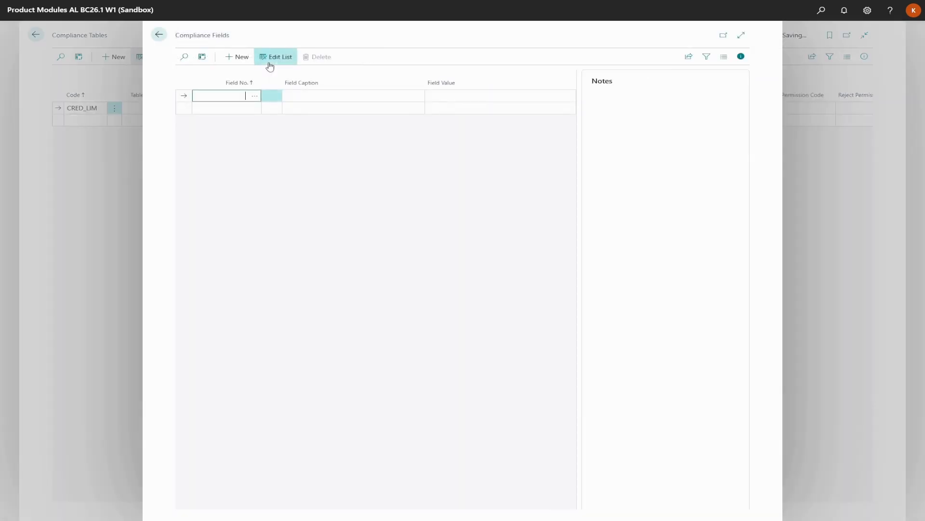
Choose field 20 Credit Limit (LCY) as the compliance field and return to Compliance Tables
{"action": "left_click", "coordinate": [255, 96]}
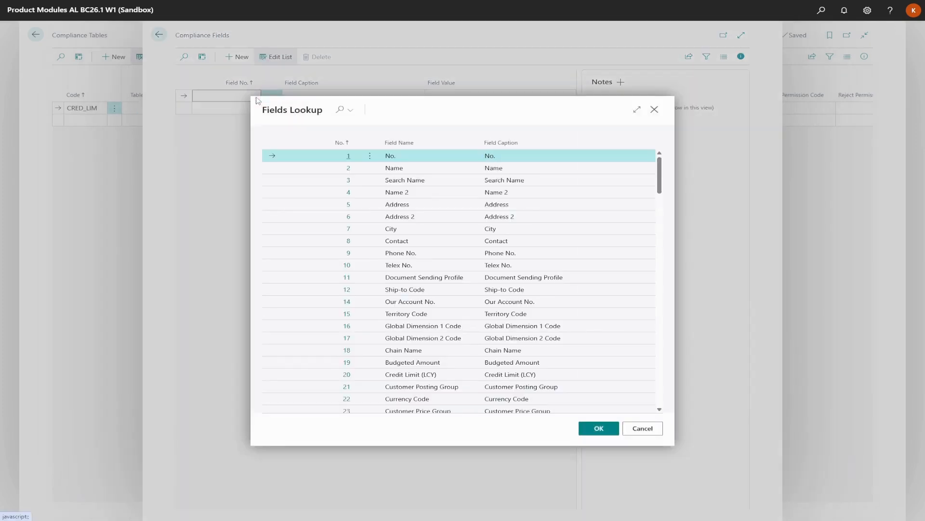
{"action": "left_click", "coordinate": [397, 376]}
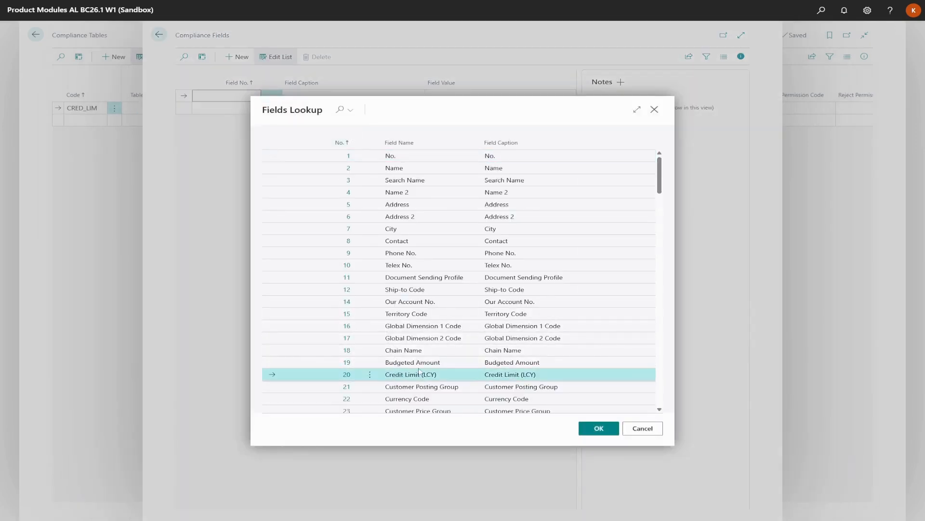
{"action": "left_click", "coordinate": [598, 428]}
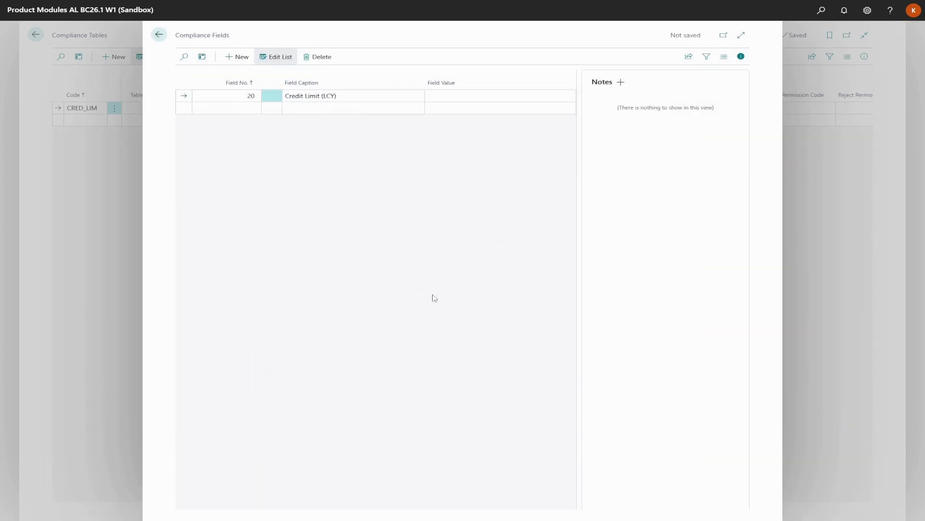
{"action": "left_click", "coordinate": [162, 38]}
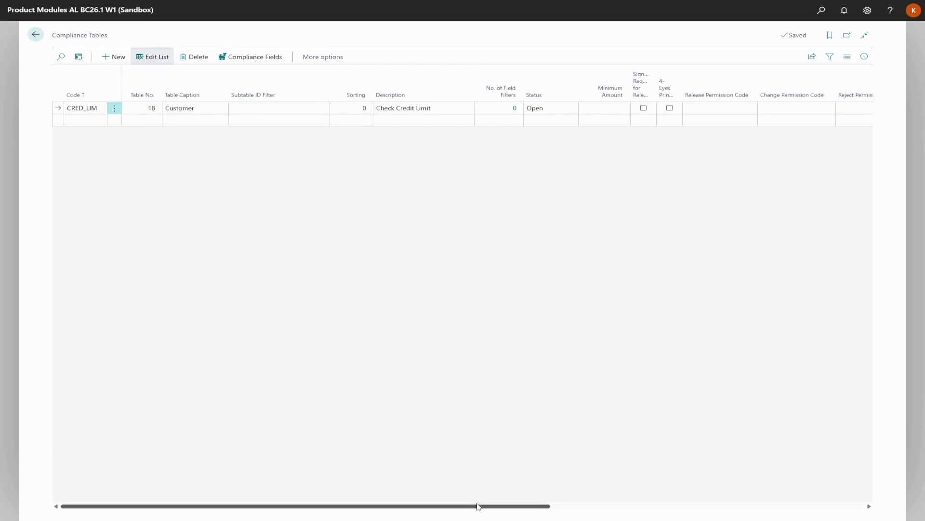
Set CRED_LIM's change code CHANGE, release code APPROVAL TL, reject code REJECTION, and tick Release 1
{"action": "left_click_drag", "start_coordinate": [482, 505], "coordinate": [619, 515]}
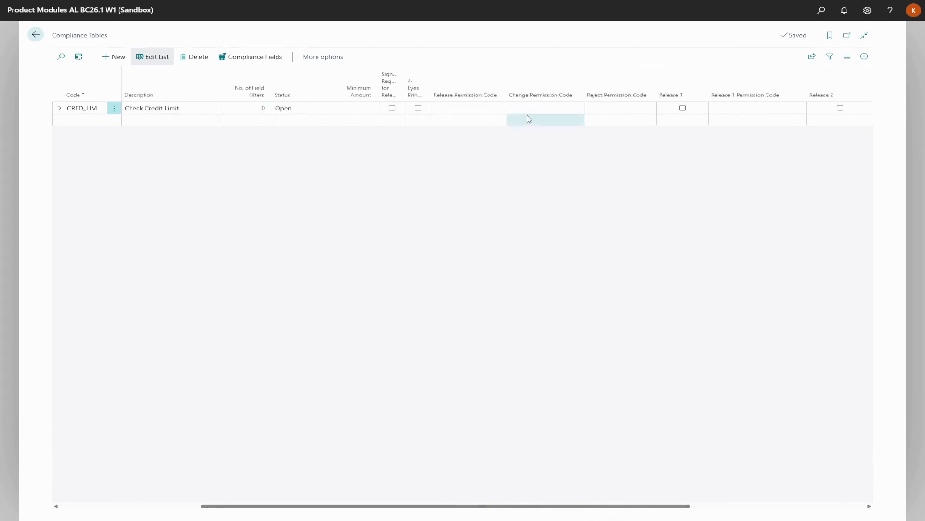
{"action": "left_click", "coordinate": [531, 109]}
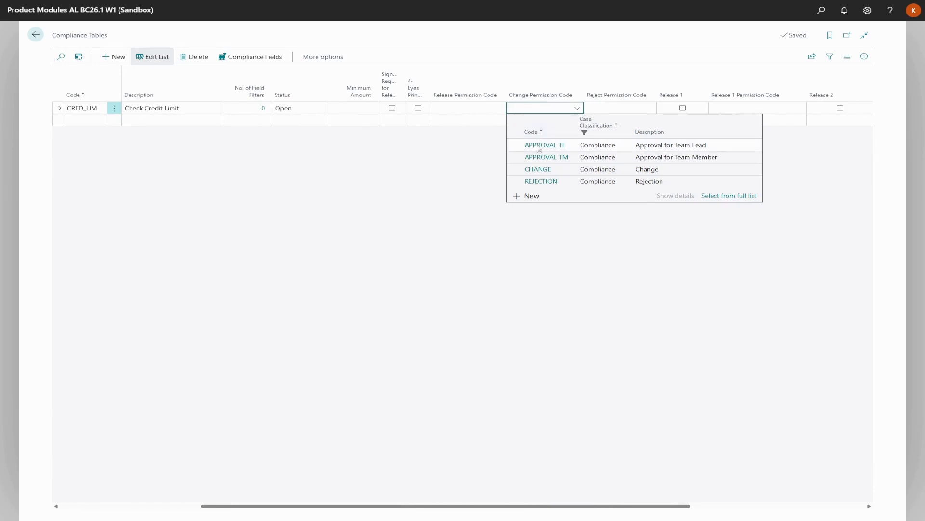
{"action": "left_click", "coordinate": [540, 170]}
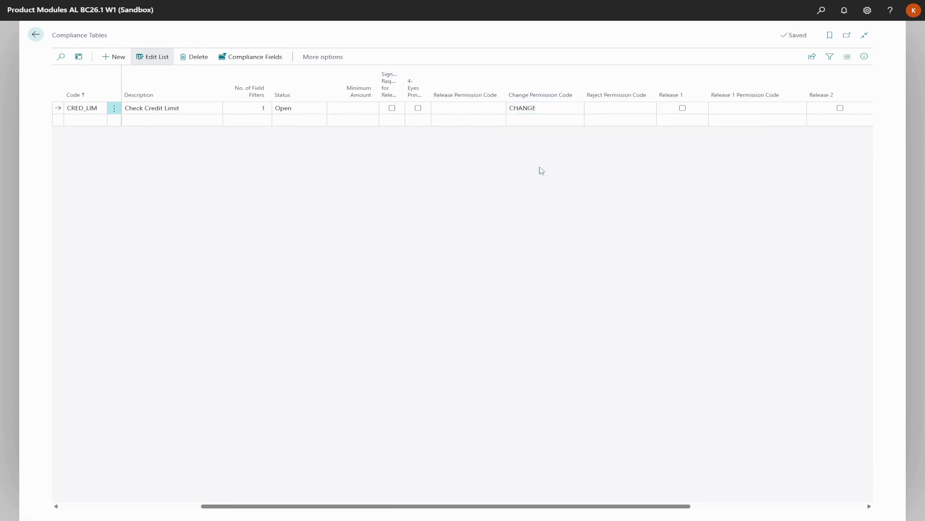
{"action": "left_click", "coordinate": [490, 107]}
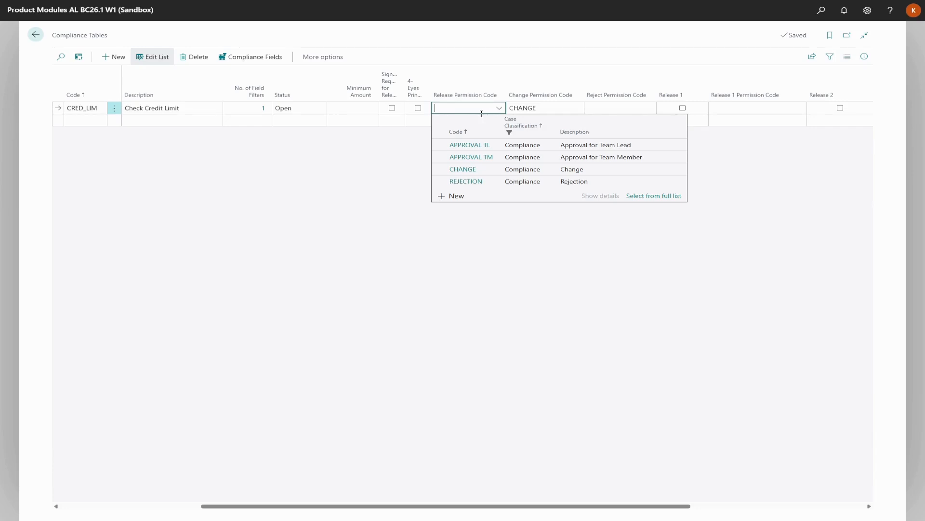
{"action": "left_click", "coordinate": [483, 144]}
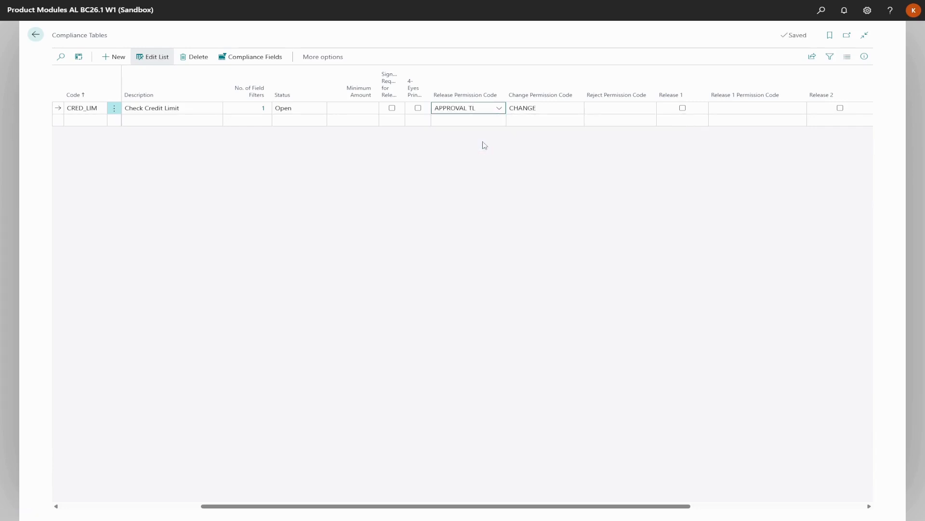
{"action": "left_click", "coordinate": [483, 142]}
{"action": "left_click", "coordinate": [592, 109]}
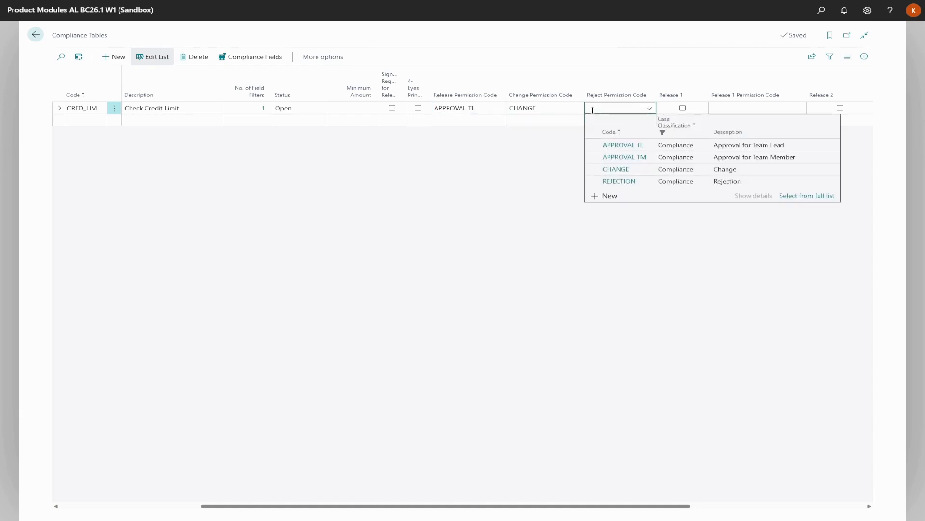
{"action": "left_click", "coordinate": [614, 182]}
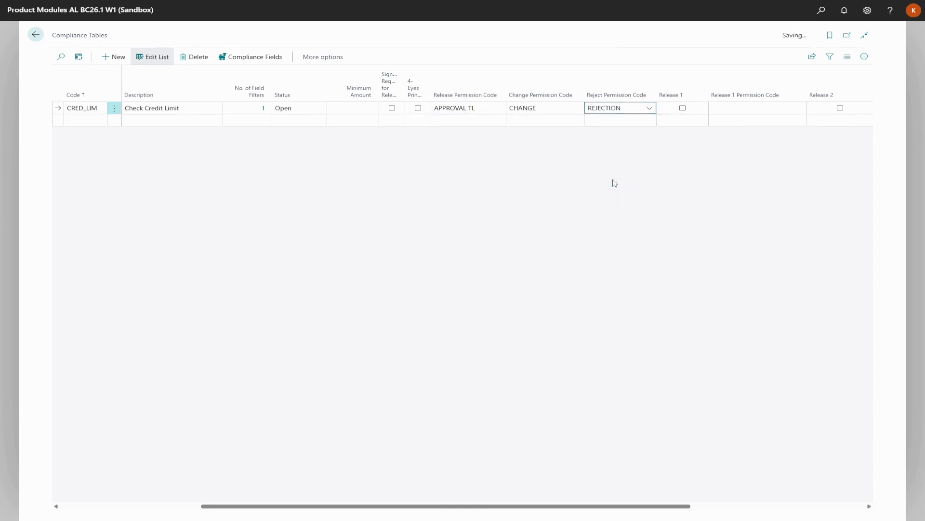
{"action": "left_click", "coordinate": [683, 108]}
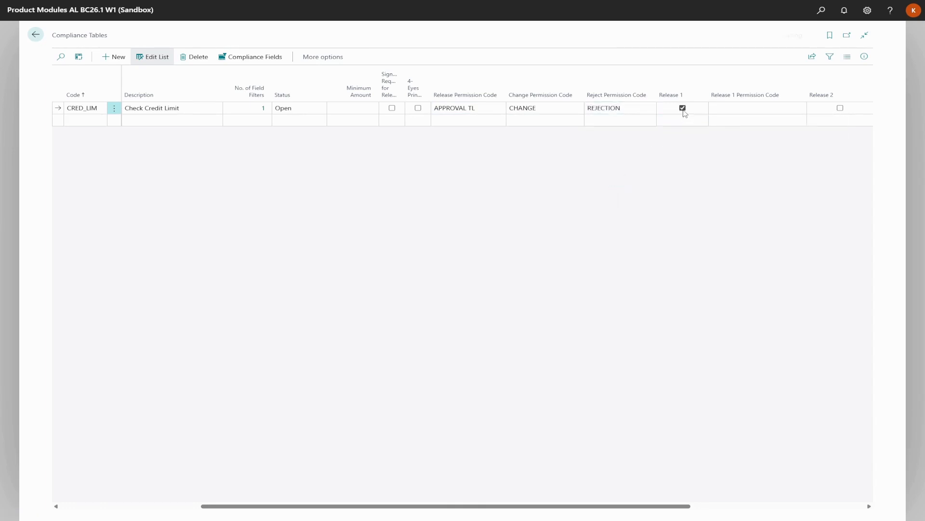
Give Release 1 APPROVAL TM, enable 4-Eyes Principle, and enable Release 2 with APPROVAL TL
{"action": "left_click", "coordinate": [718, 109]}
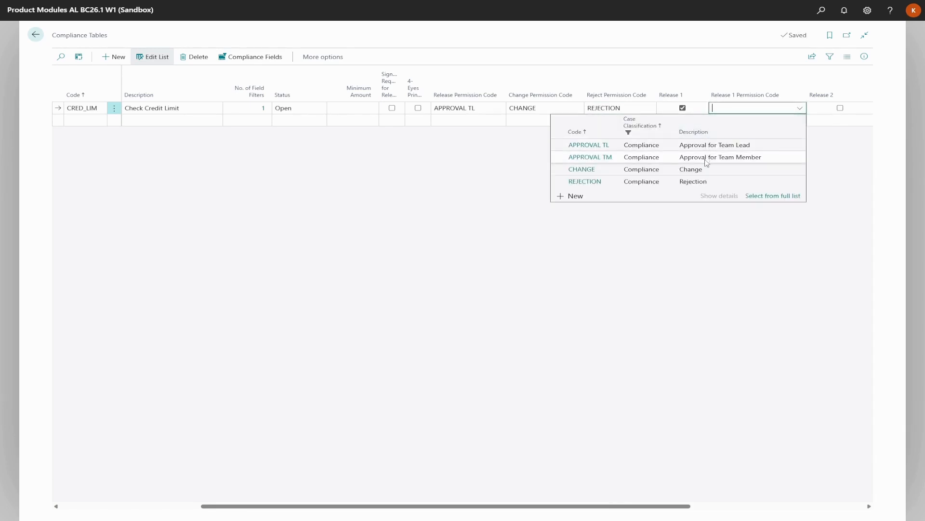
{"action": "key", "text": "Down"}
{"action": "key", "text": "Down"}
{"action": "key", "text": "Return"}
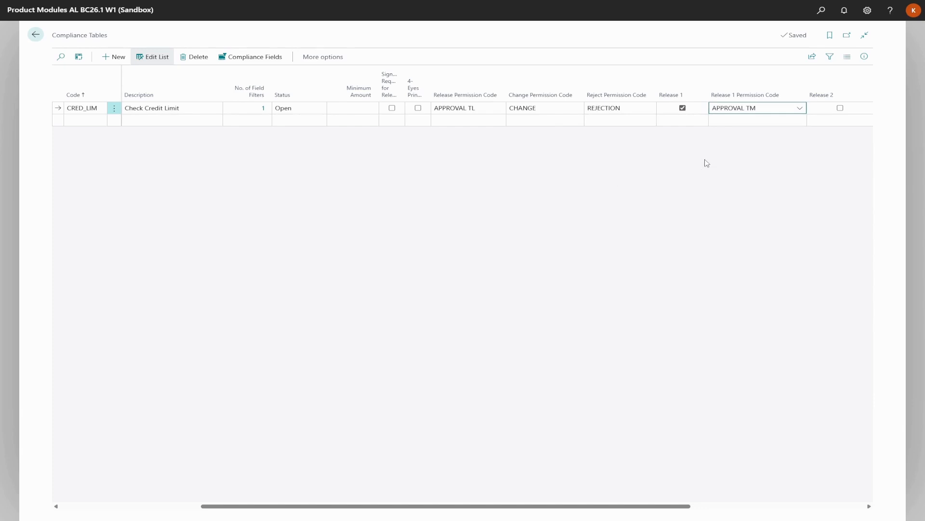
{"action": "left_click", "coordinate": [705, 160]}
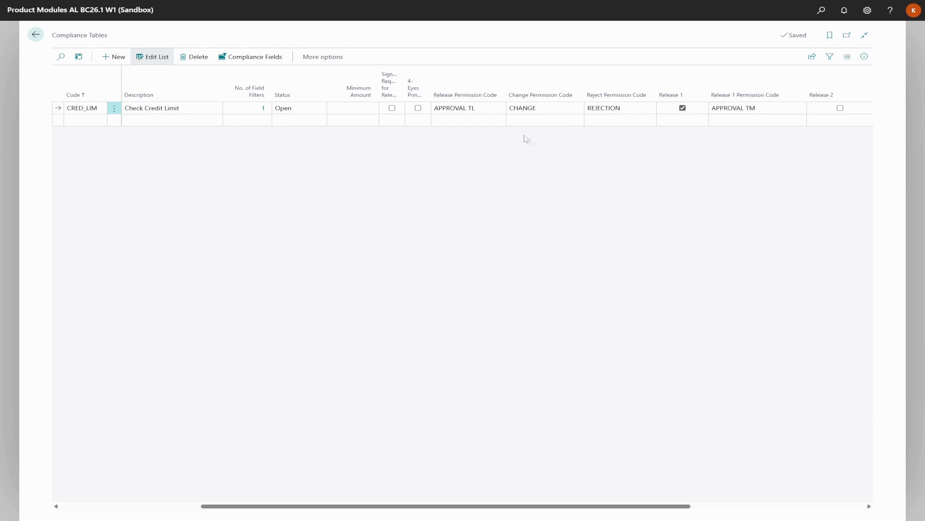
{"action": "left_click", "coordinate": [419, 108]}
{"action": "left_click_drag", "start_coordinate": [666, 508], "coordinate": [732, 506]}
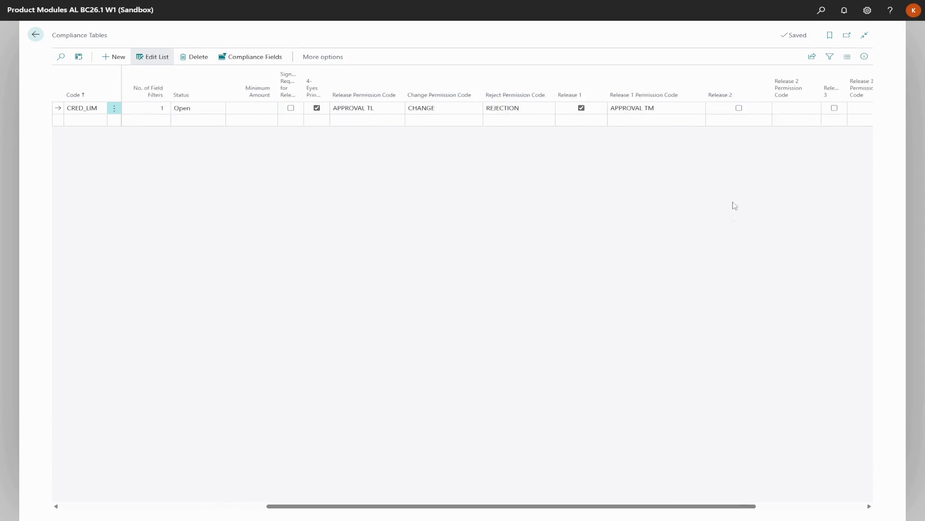
{"action": "left_click", "coordinate": [741, 112]}
{"action": "left_click", "coordinate": [788, 109]}
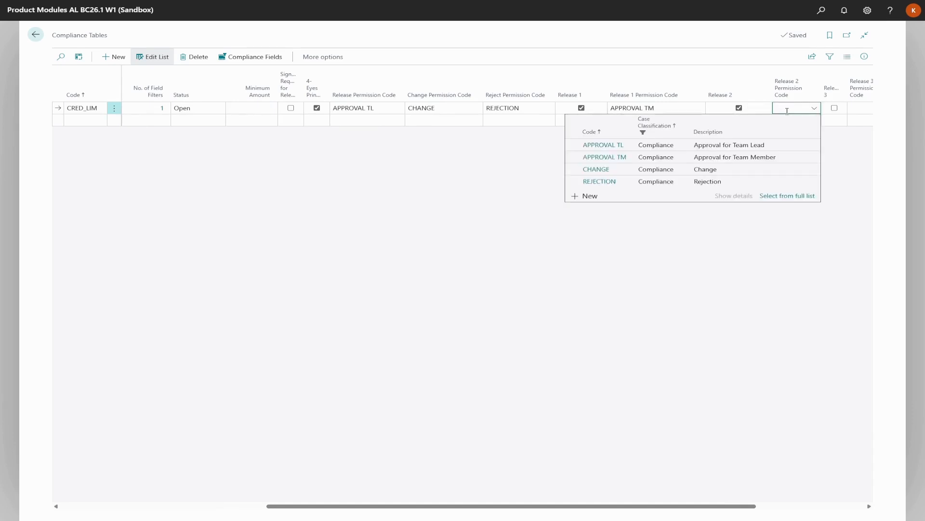
{"action": "left_click", "coordinate": [773, 145]}
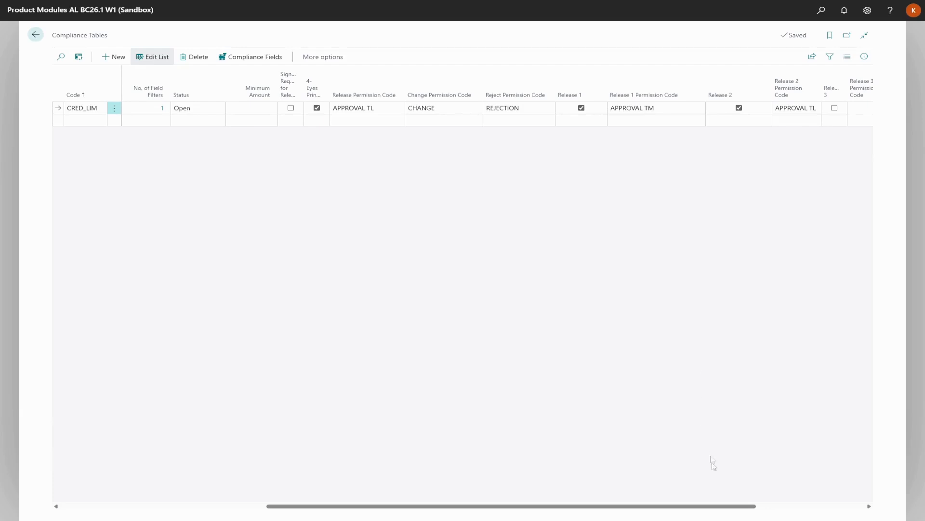
{"action": "left_click_drag", "start_coordinate": [717, 509], "coordinate": [578, 512]}
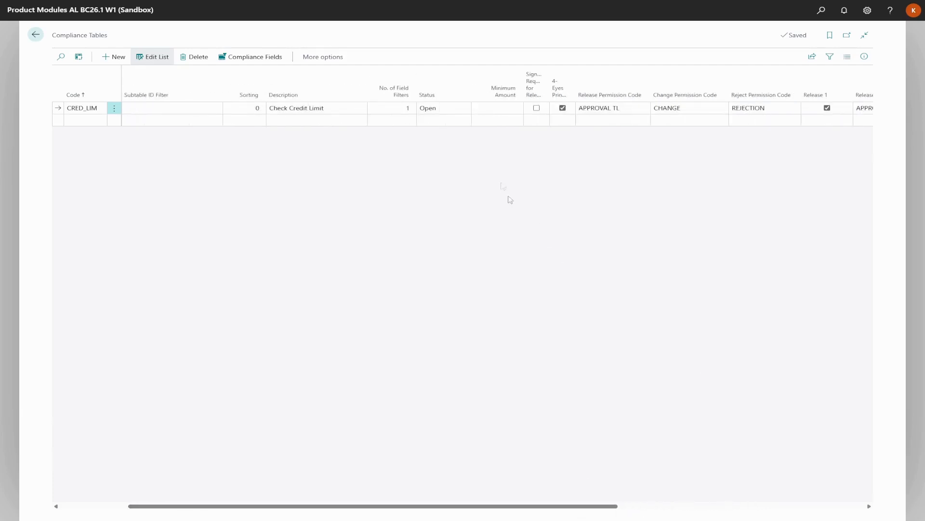
Change CRED_LIM's status to Released
{"action": "left_click", "coordinate": [463, 111]}
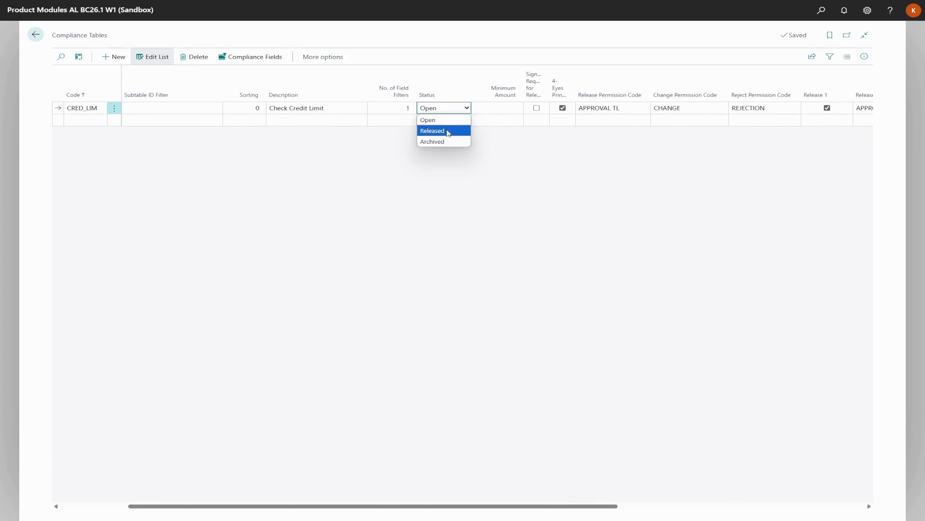
{"action": "left_click", "coordinate": [449, 132]}
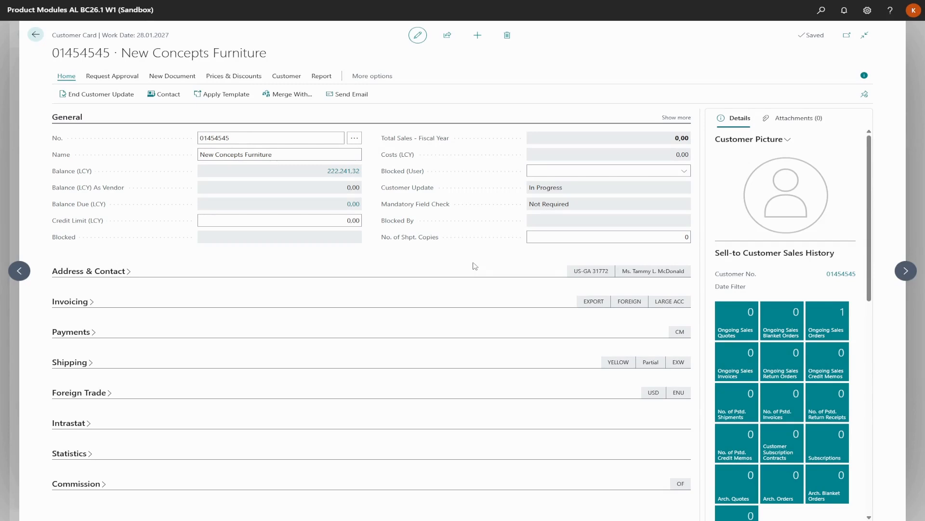
Enter 15 as Credit Limit (LCY) and end the customer update, getting the missing CHANGE permission error
{"action": "left_click", "coordinate": [345, 222]}
{"action": "type", "text": "1500000"}
{"action": "key", "text": "Tab"}
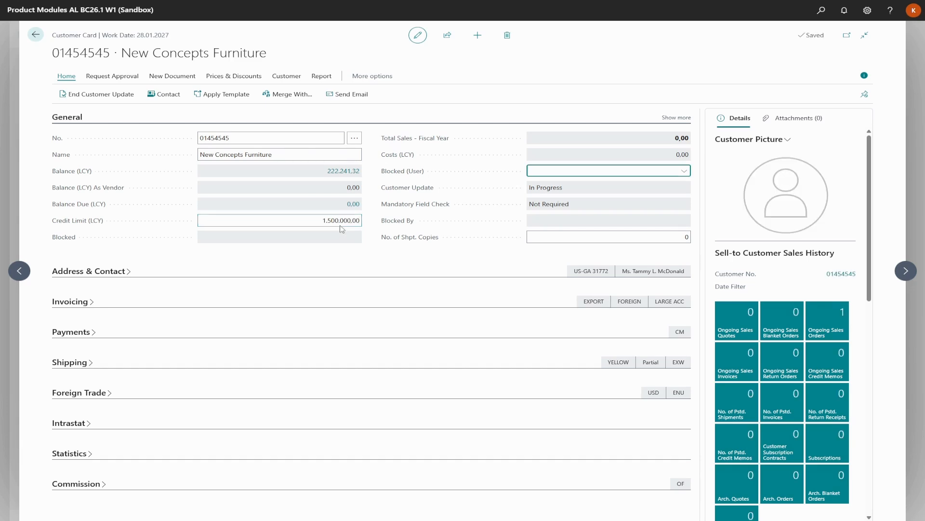
{"action": "left_click", "coordinate": [123, 96]}
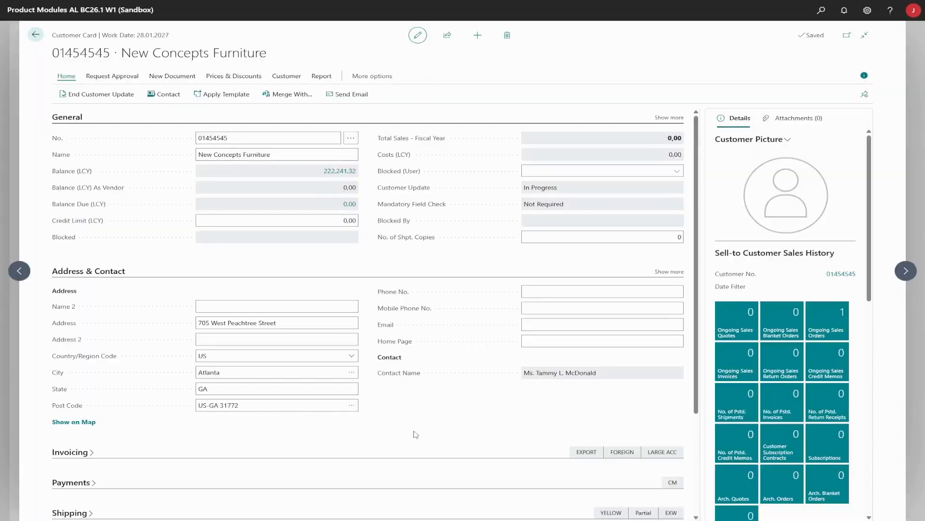
Enter 15 as the Credit Limit (LCY), giving 1.500.000,00, and end the customer update to trigger the Compliance Text reason prompt
{"action": "left_click", "coordinate": [338, 221]}
{"action": "type", "text": "1500000"}
{"action": "key", "text": "Tab"}
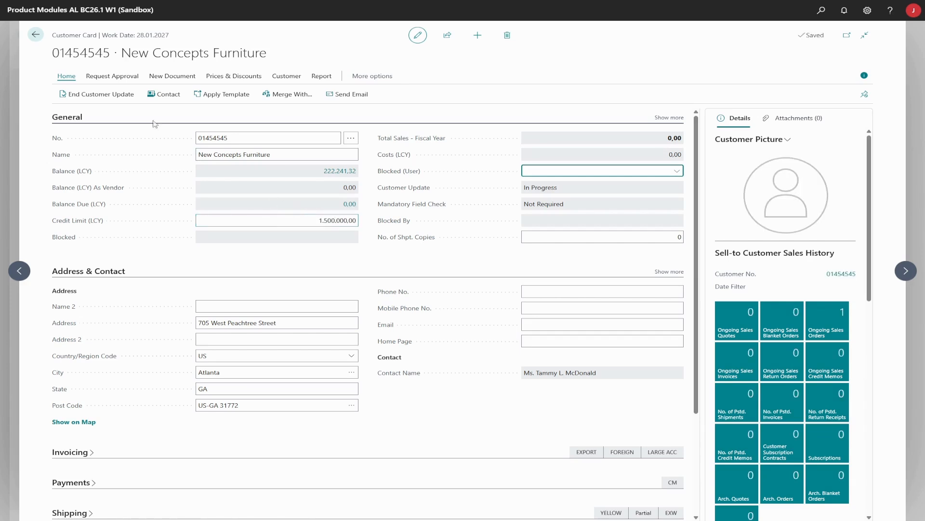
{"action": "left_click", "coordinate": [129, 97]}
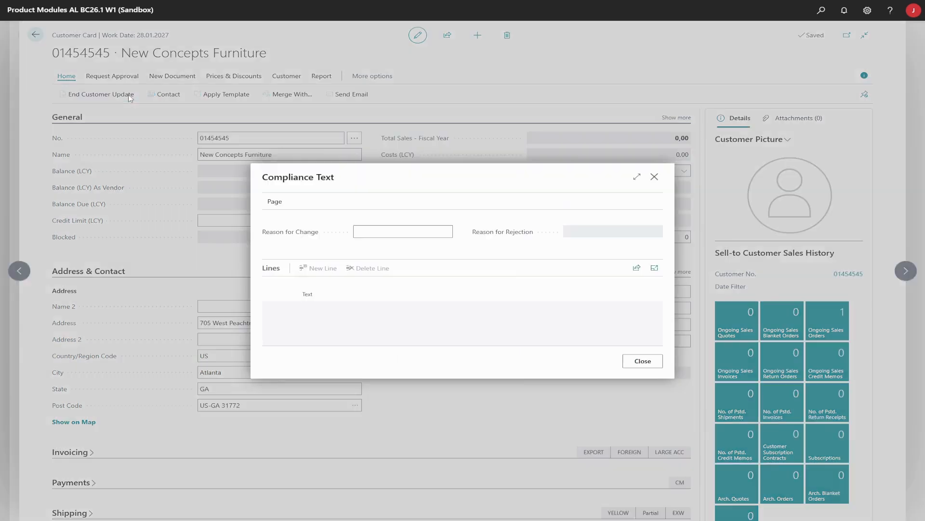